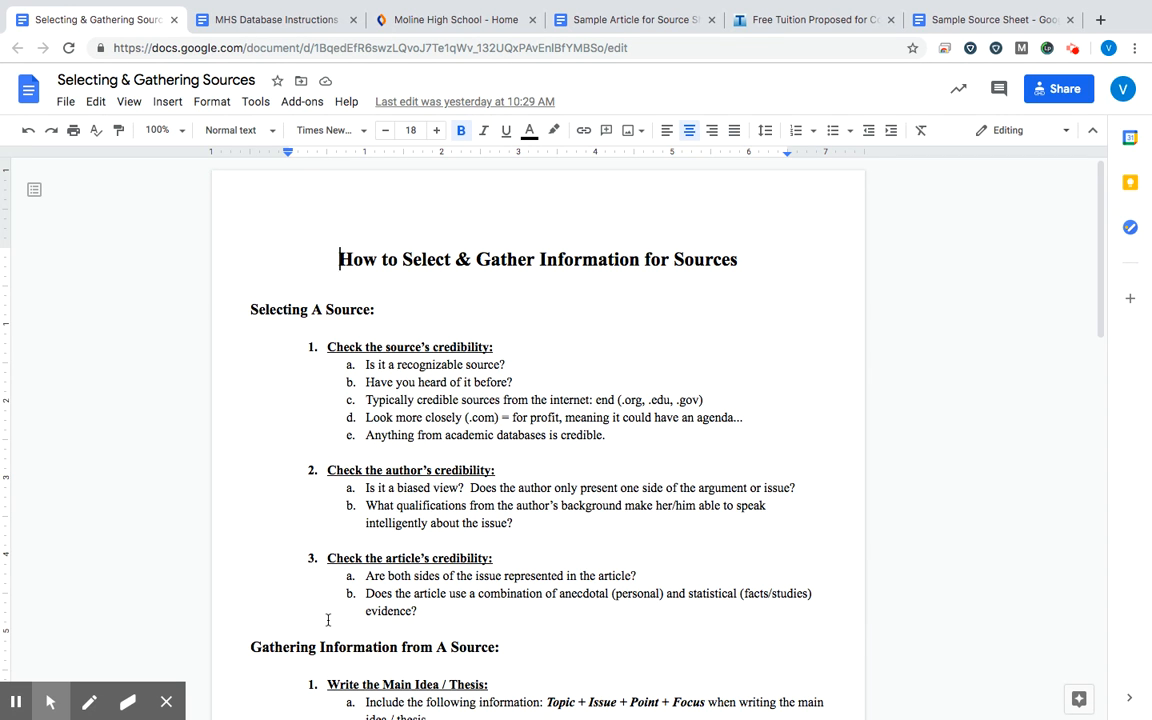
# Review the Selecting & Gathering Sources guidelines on writing the main idea and choosing evidence, ending back at the document's title
pyautogui.scroll(-5, 327, 620)
pyautogui.scroll(-1, 327, 620)
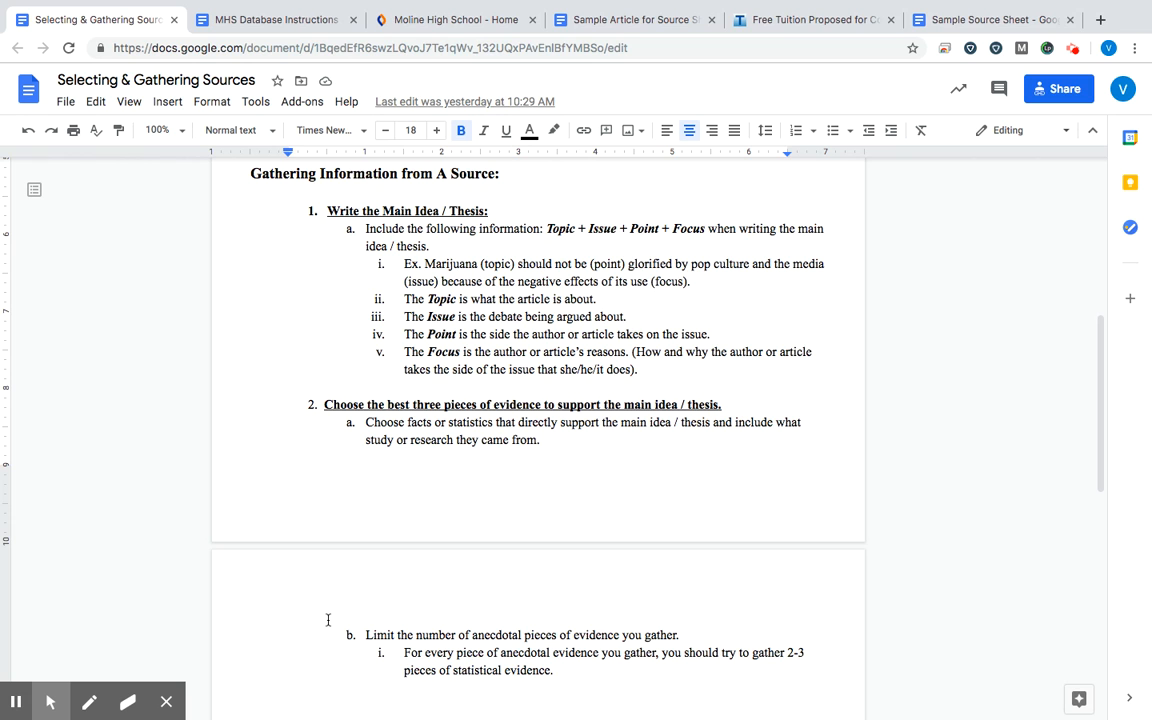
pyautogui.scroll(-2, 327, 620)
pyautogui.scroll(2, 327, 617)
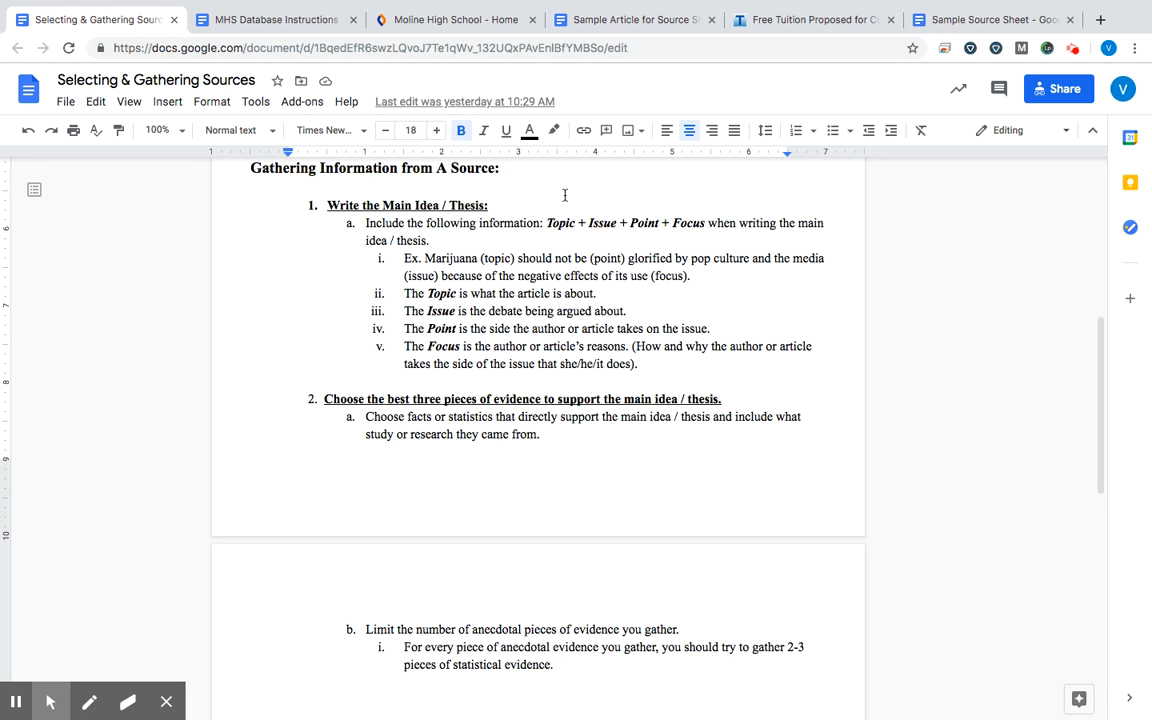
pyautogui.click(800, 274)
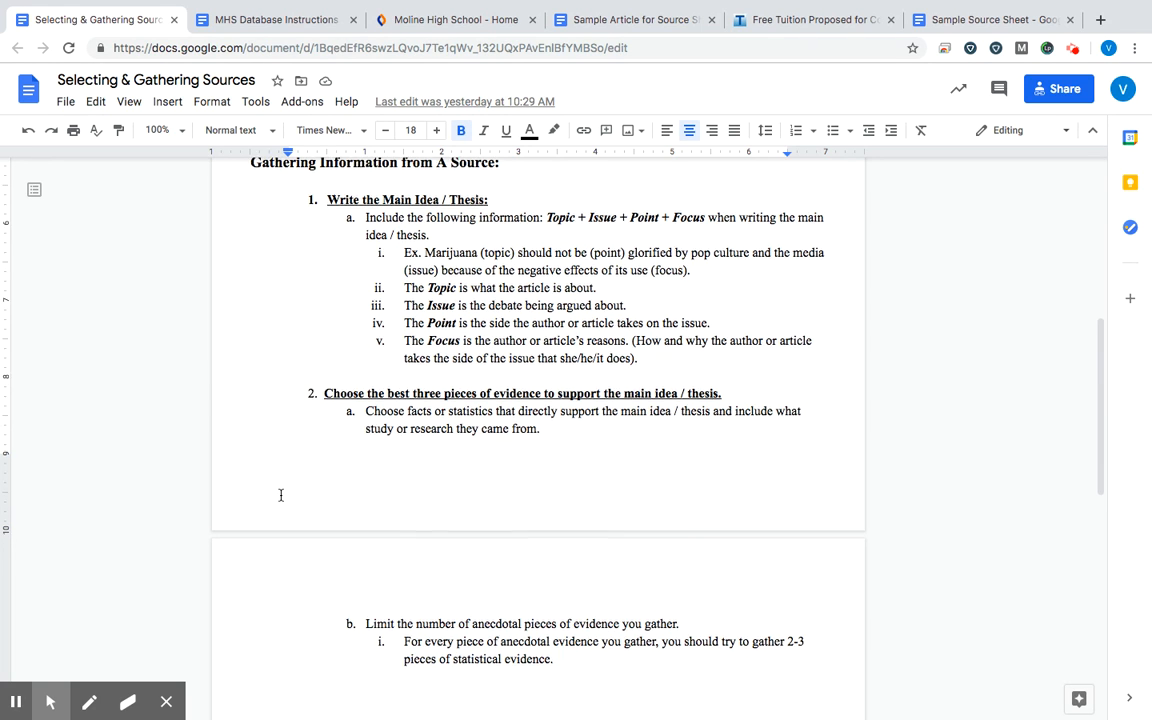
pyautogui.scroll(-3, 280, 494)
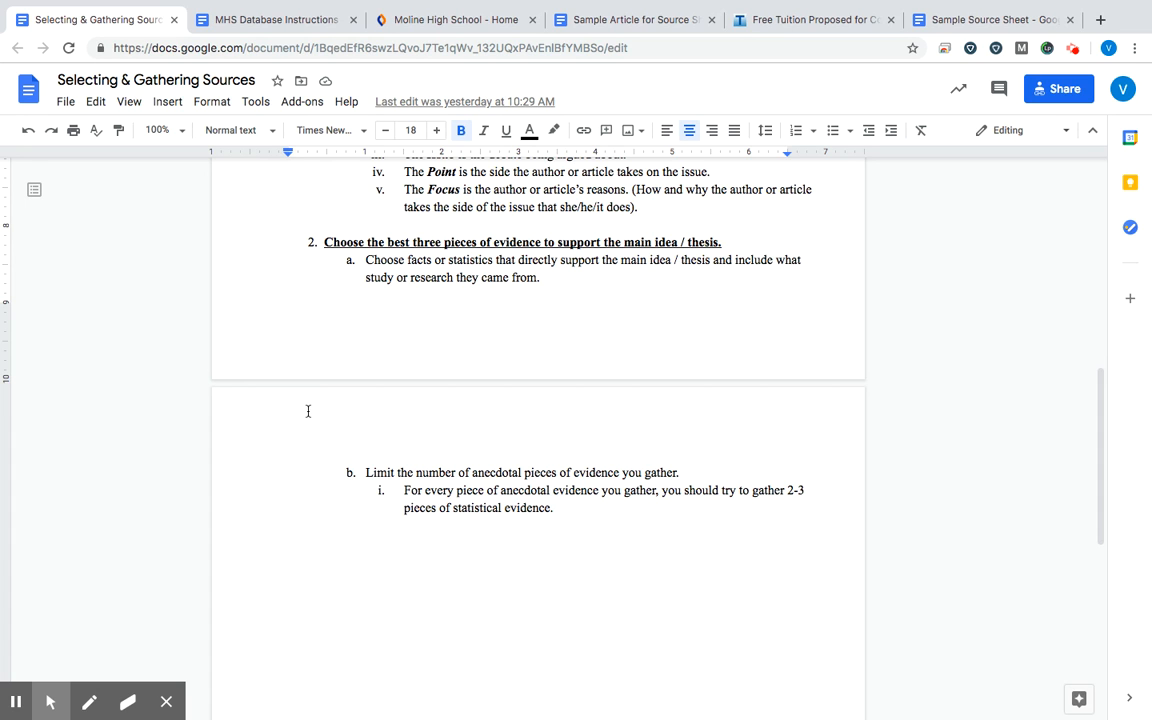
pyautogui.hotkey('ctrl', 'Home')
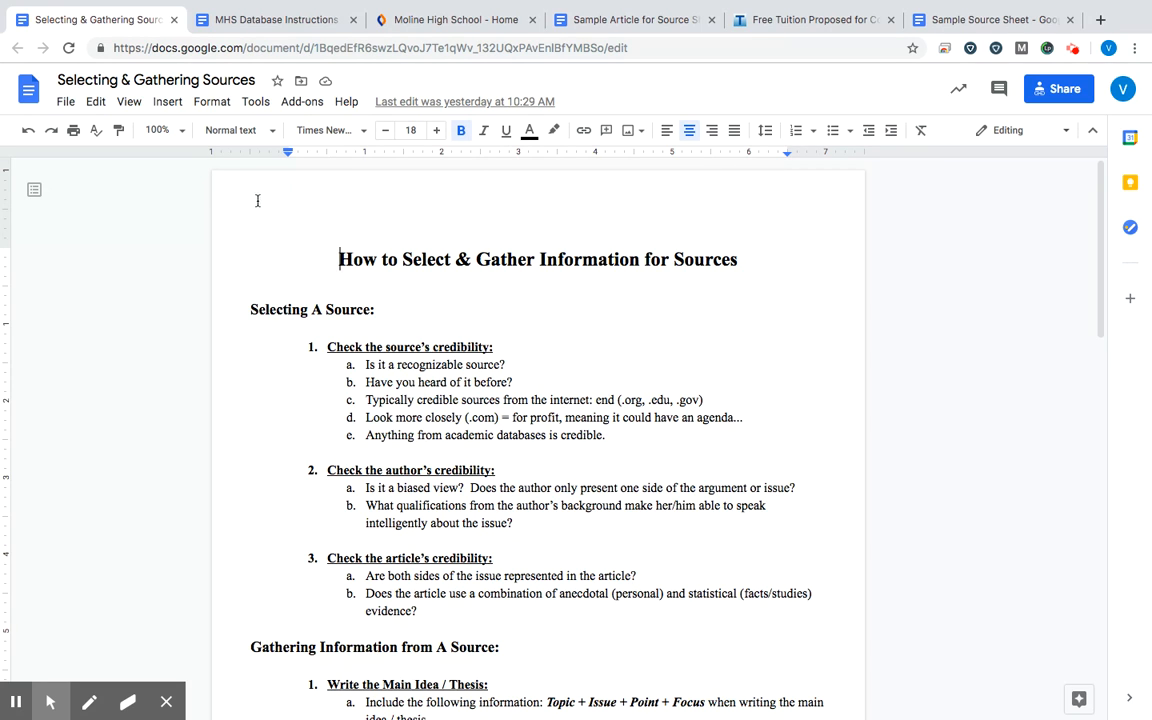
# Open the MHS Database Instructions document and read through its library links, suggested databases and closing note
pyautogui.click(270, 32)
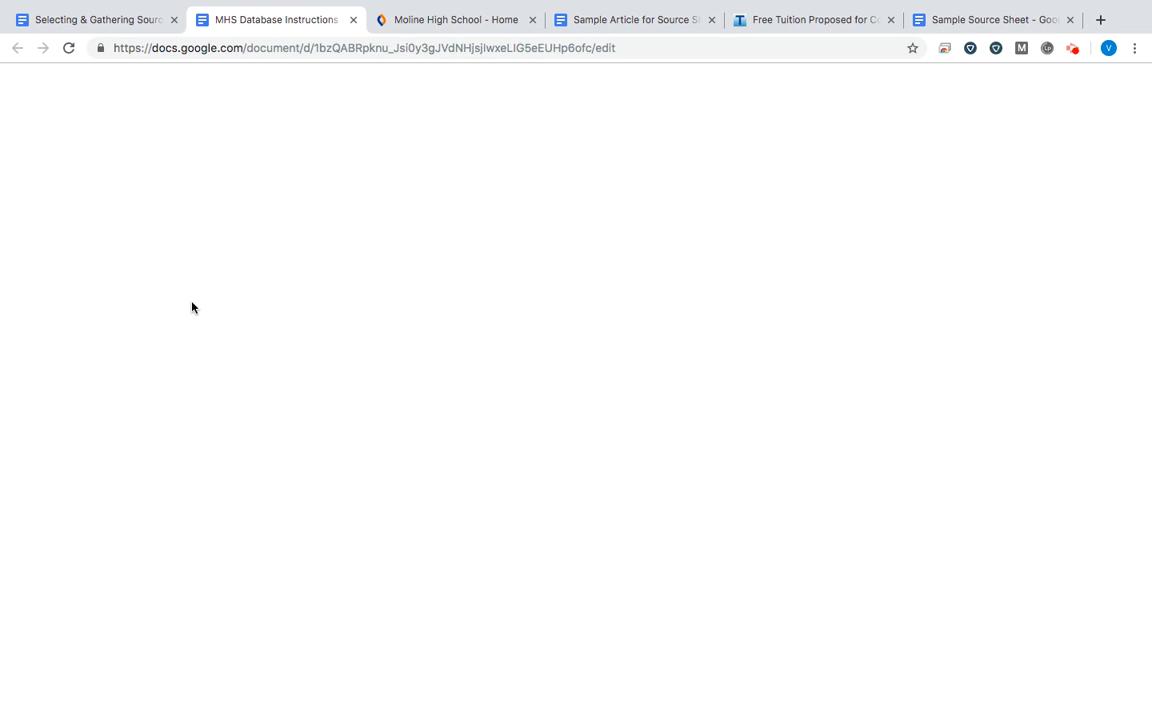
pyautogui.click(68, 48)
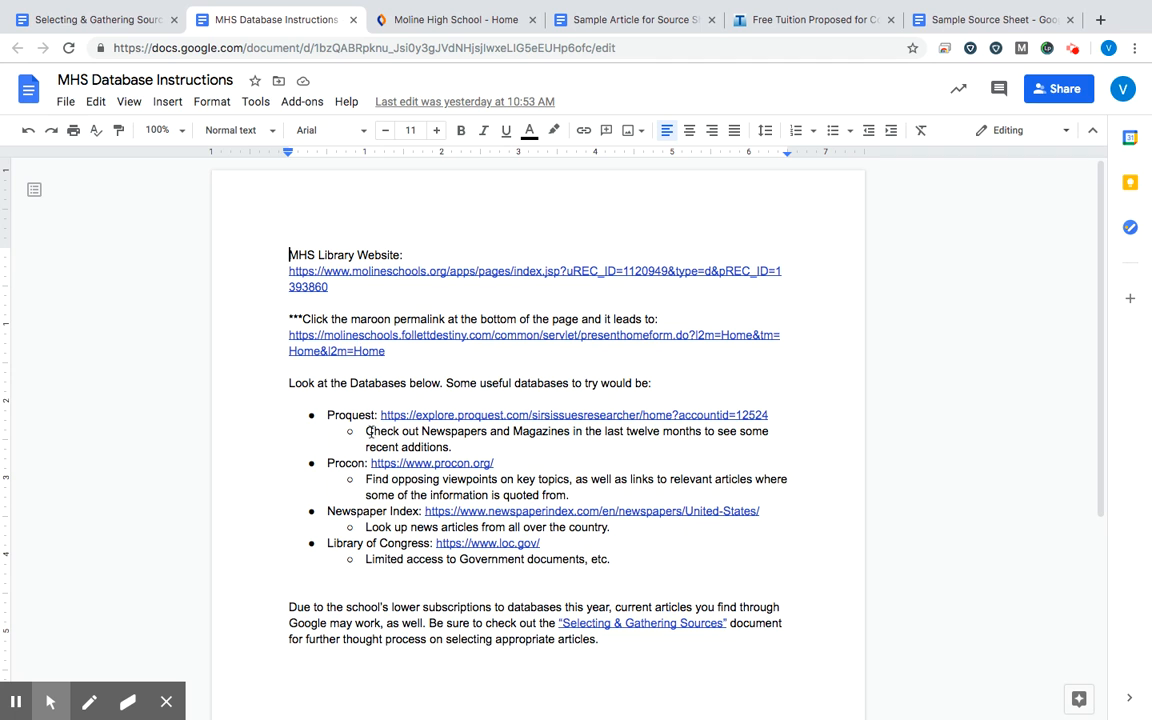
pyautogui.scroll(-1, 663, 556)
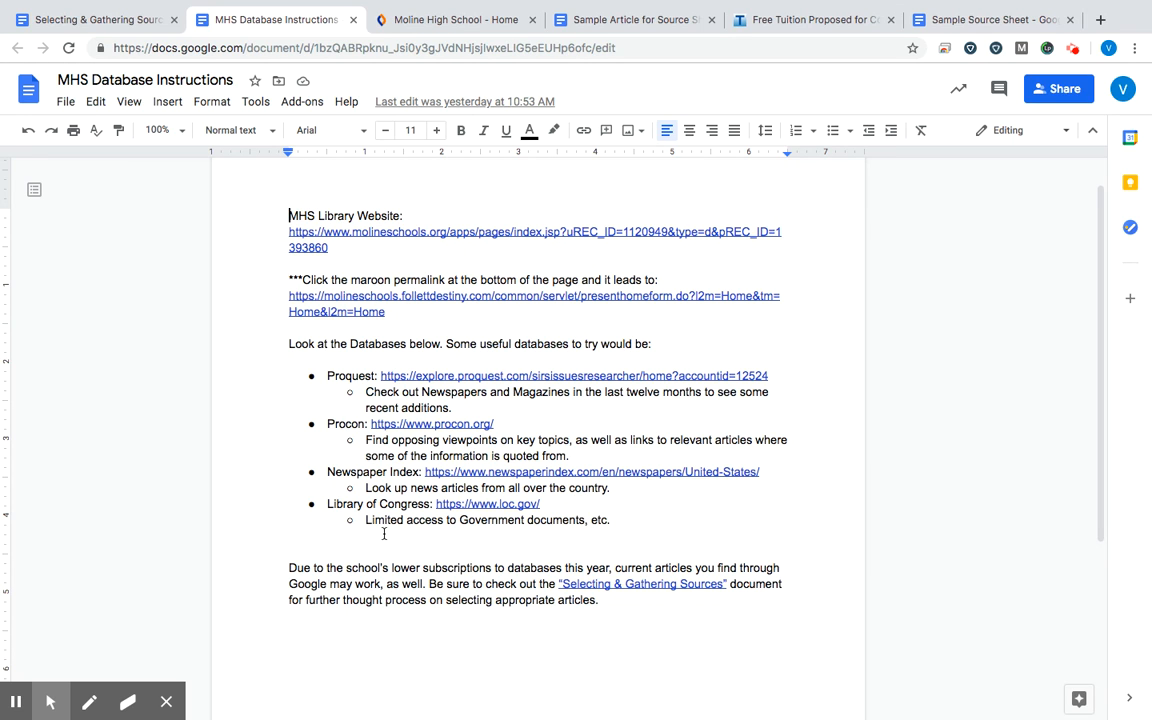
pyautogui.scroll(-1, 384, 533)
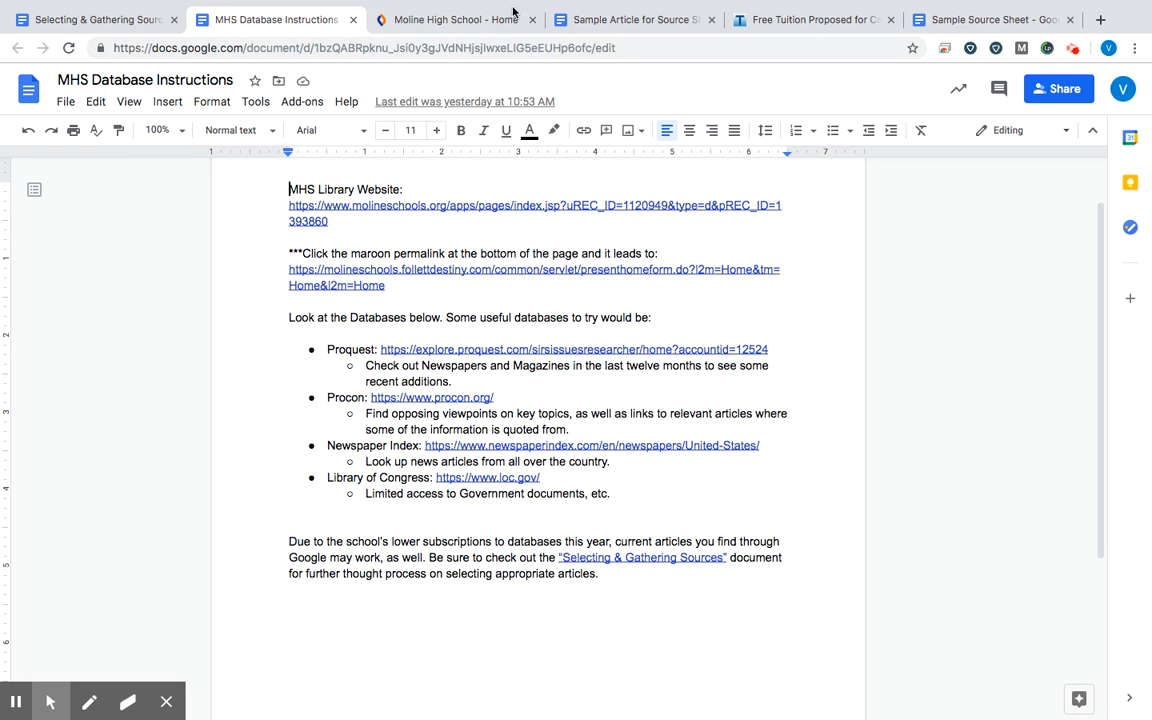
# Read the important points in Sample Article for Source Sheets and check the Times of San Diego article's publisher, author and date
pyautogui.click(631, 22)
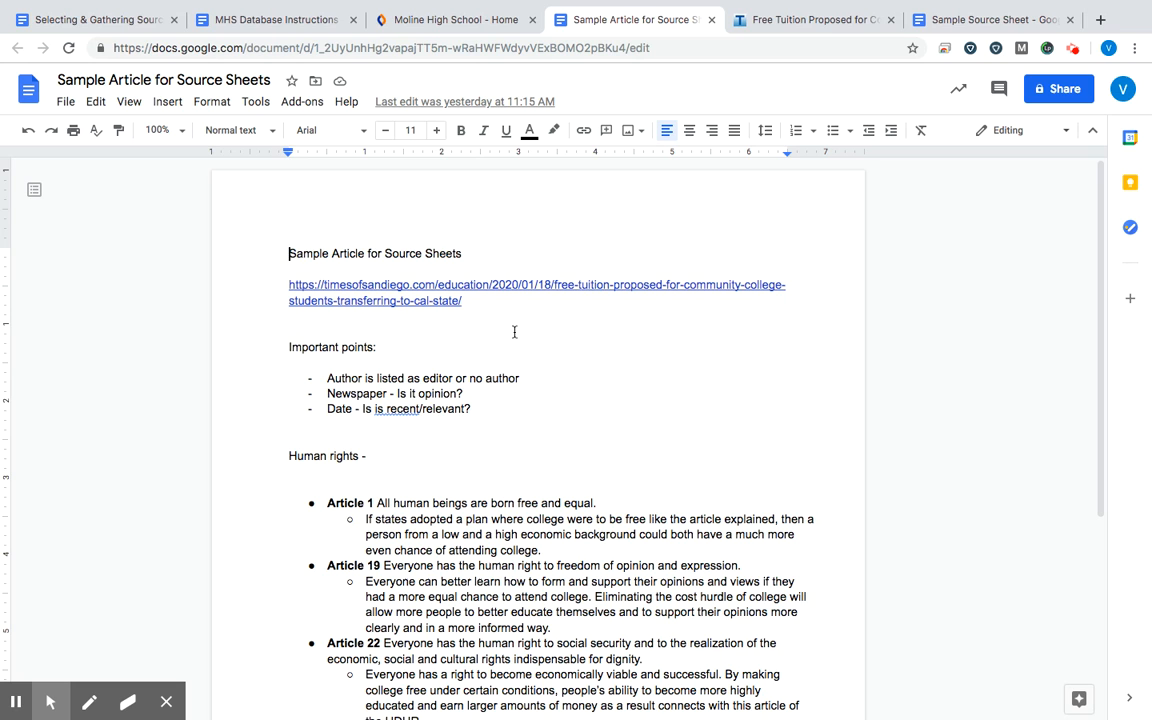
pyautogui.scroll(-1, 562, 425)
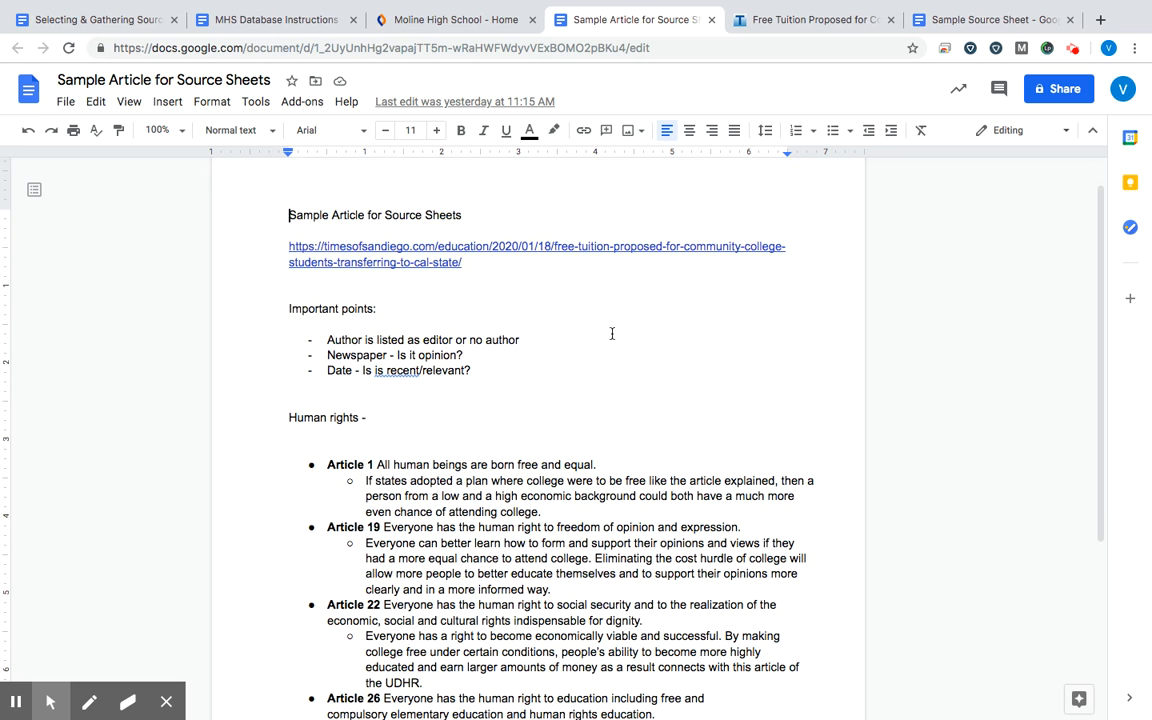
pyautogui.click(789, 21)
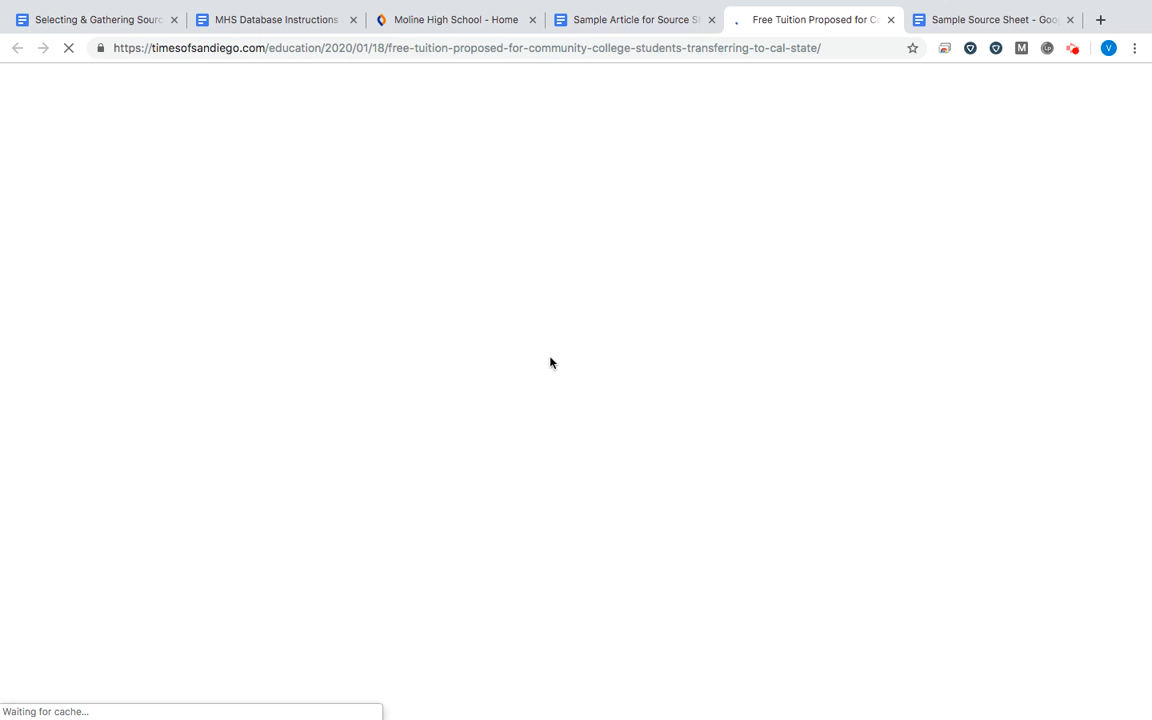
pyautogui.scroll(20, 467, 456)
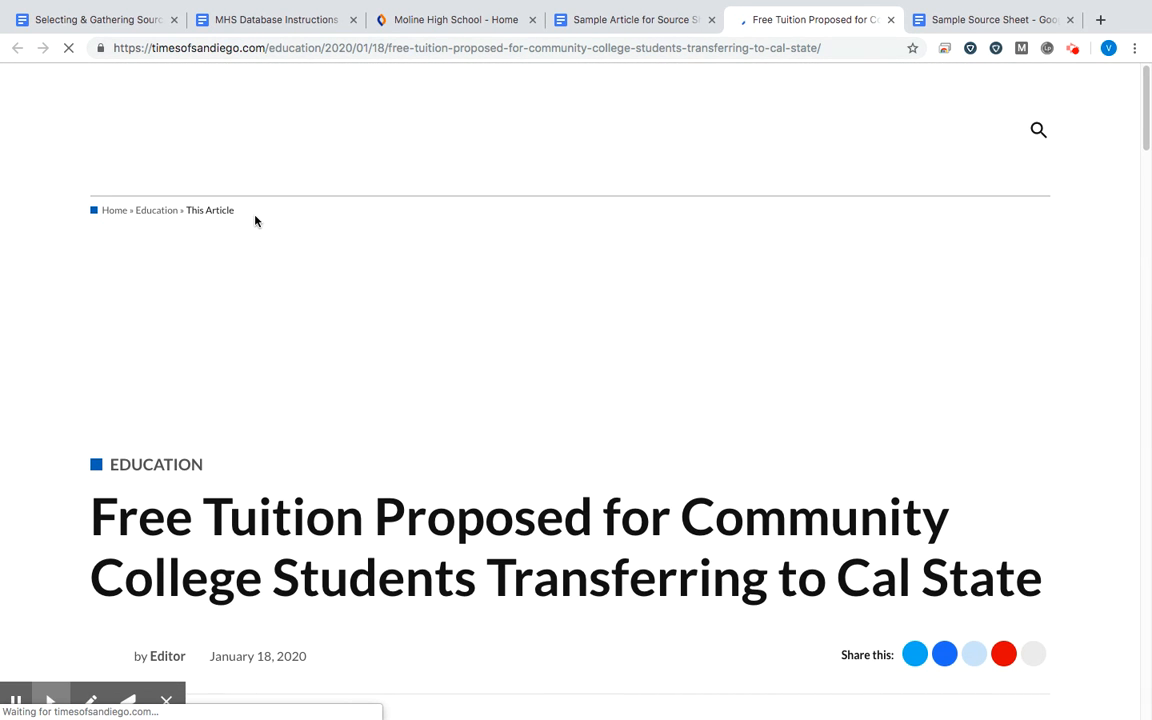
pyautogui.scroll(-3, 326, 596)
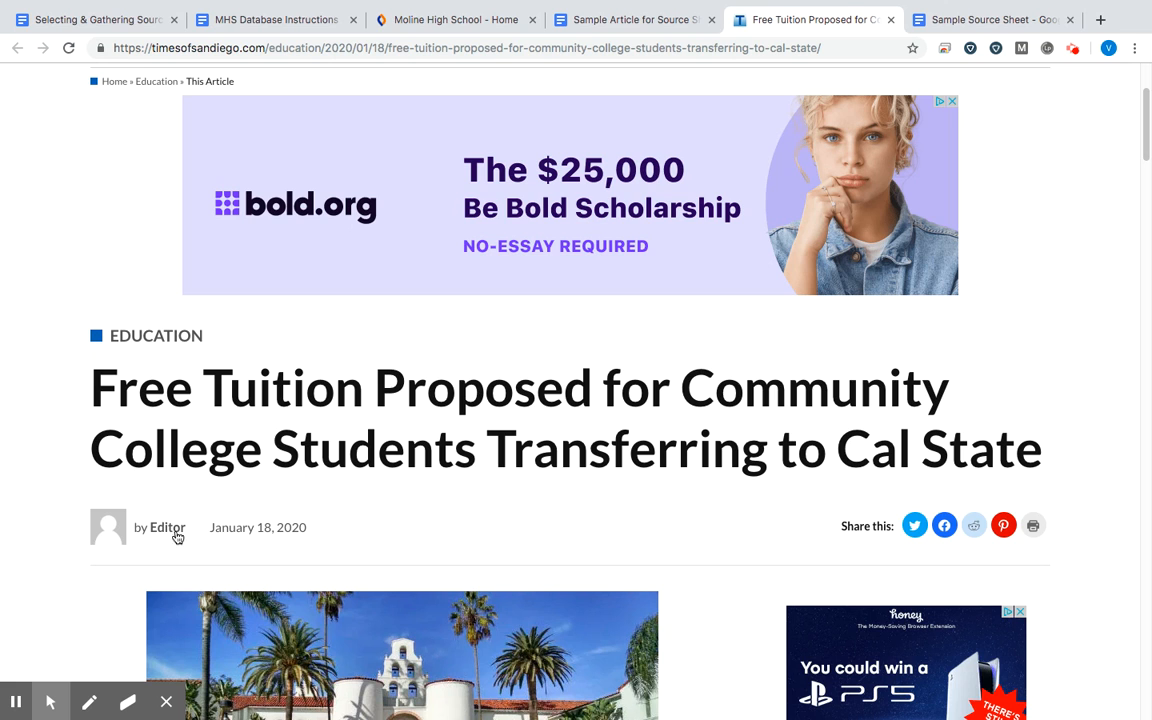
pyautogui.scroll(-1, 78, 480)
pyautogui.scroll(3, 79, 481)
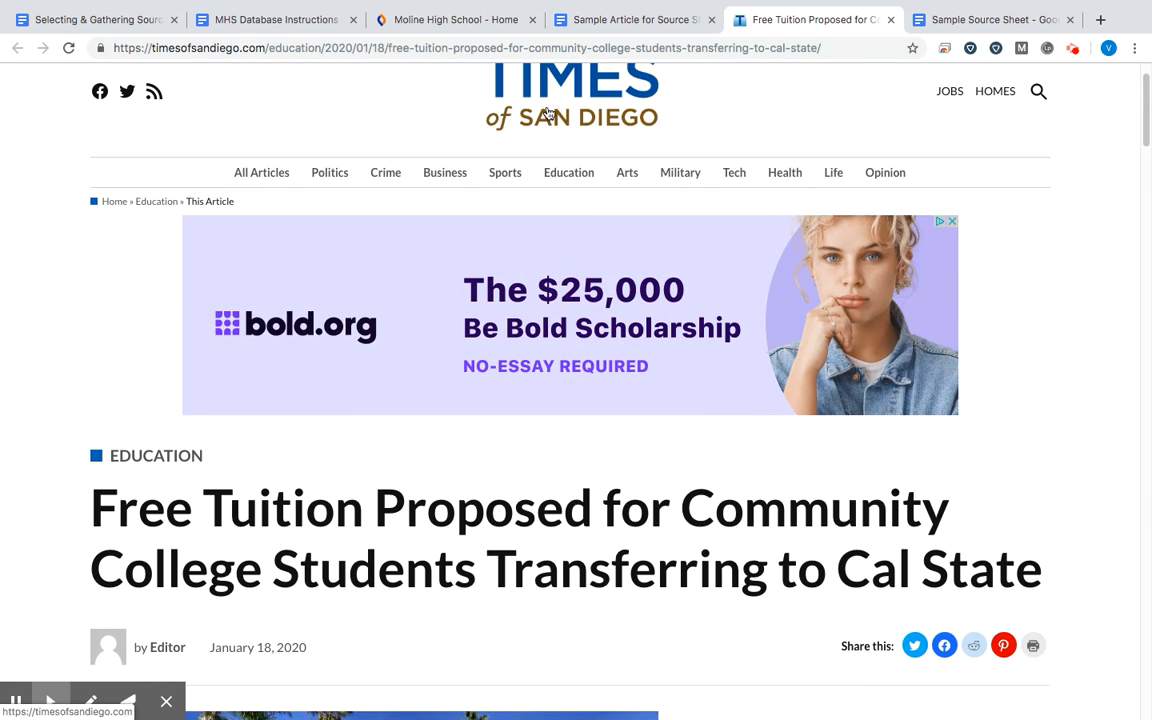
pyautogui.scroll(-4, 2, 650)
pyautogui.scroll(-1, 2, 650)
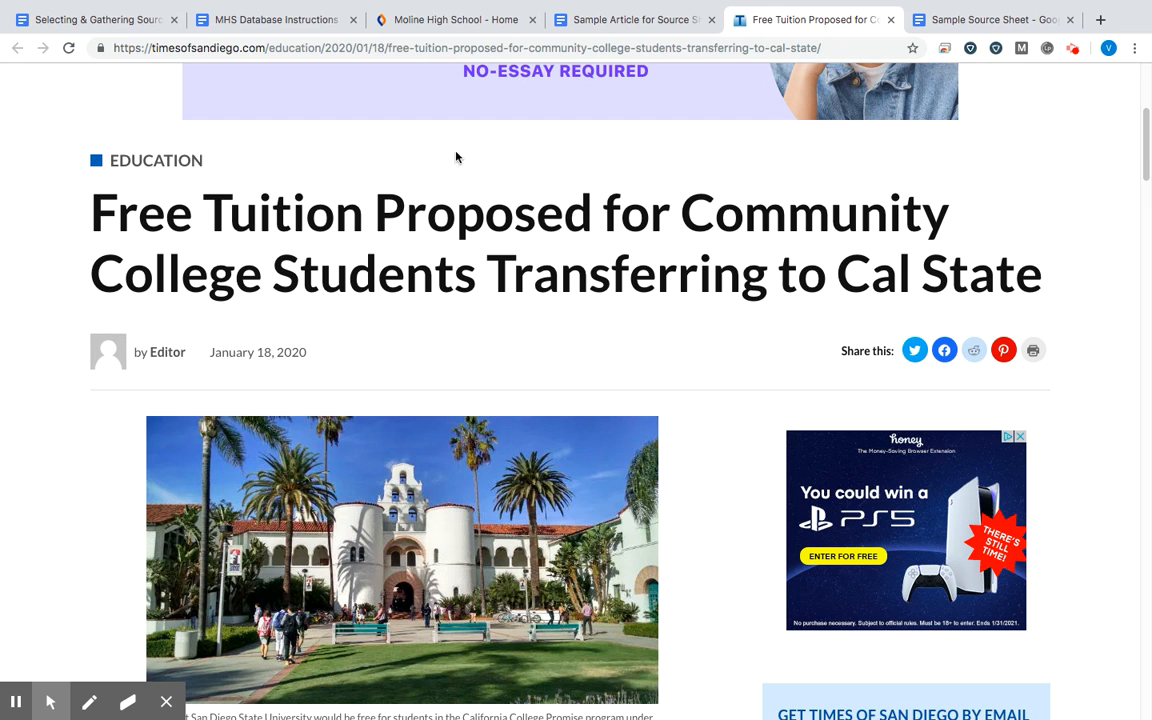
# Compare the important points listed in the sample article notes with the headline, author and date of the free tuition article
pyautogui.click(620, 22)
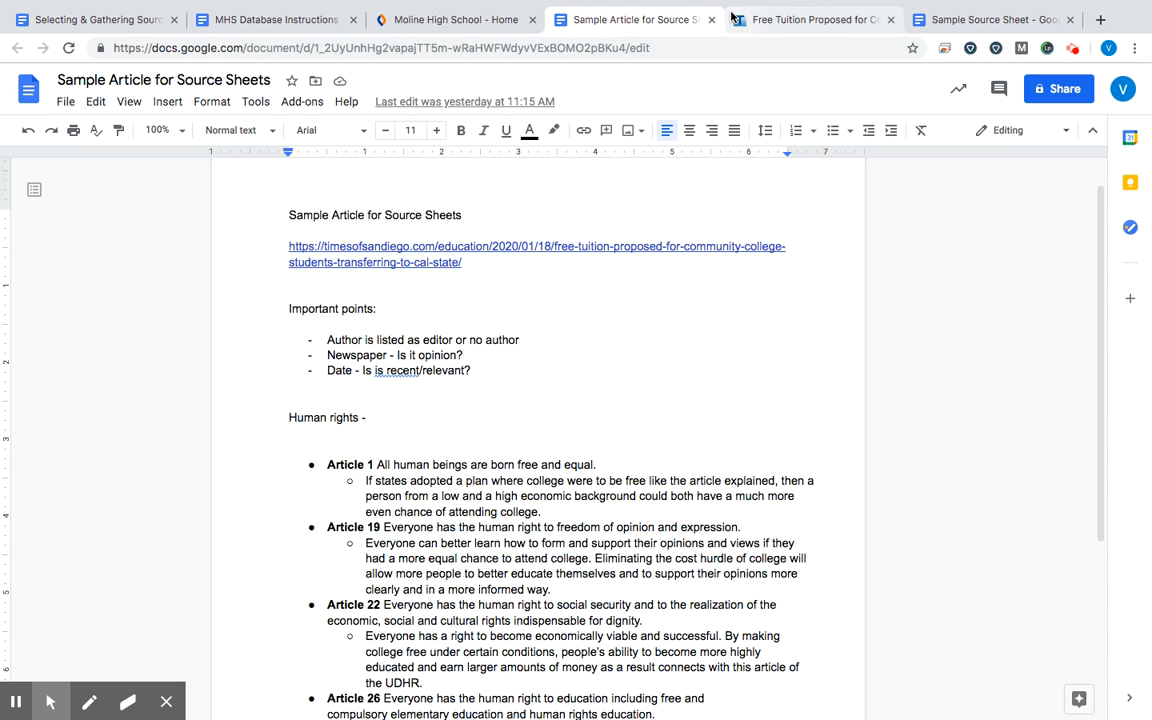
pyautogui.click(766, 22)
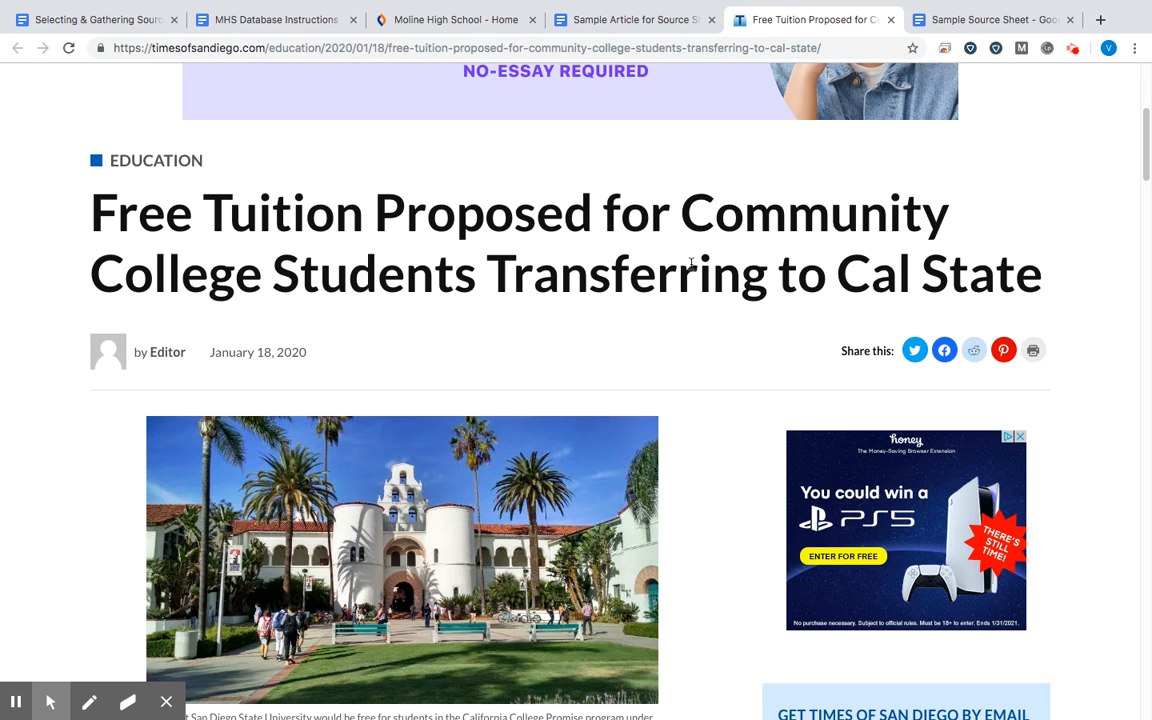
pyautogui.click(640, 20)
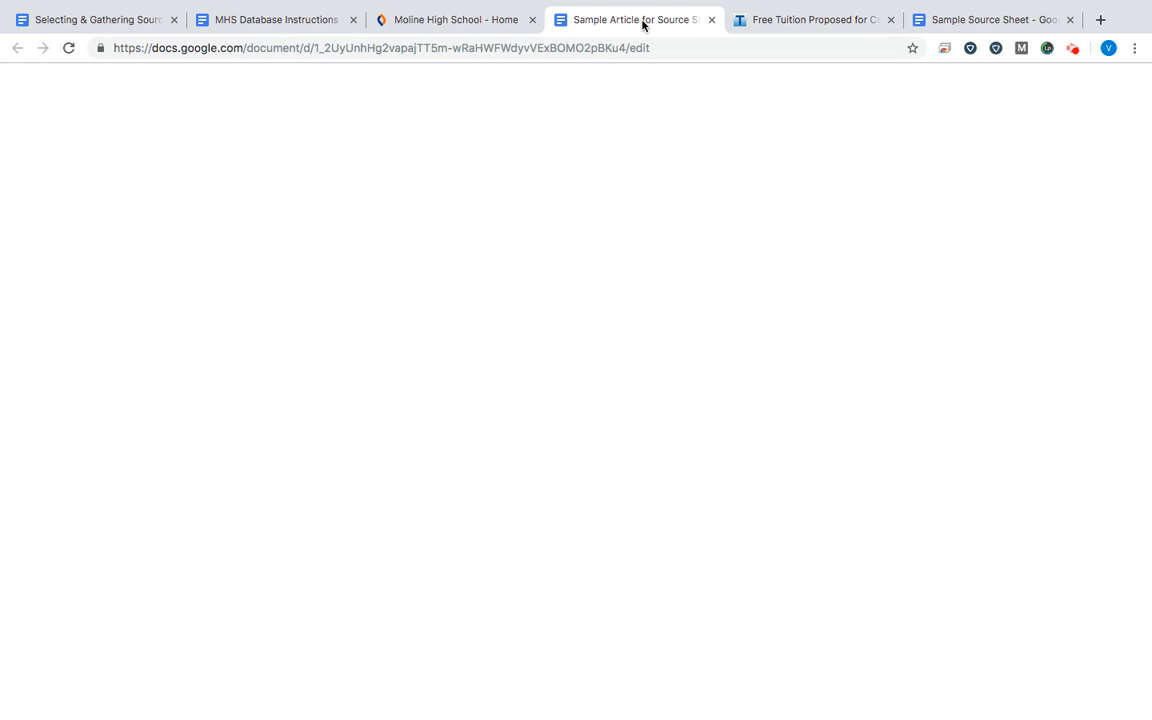
pyautogui.click(729, 20)
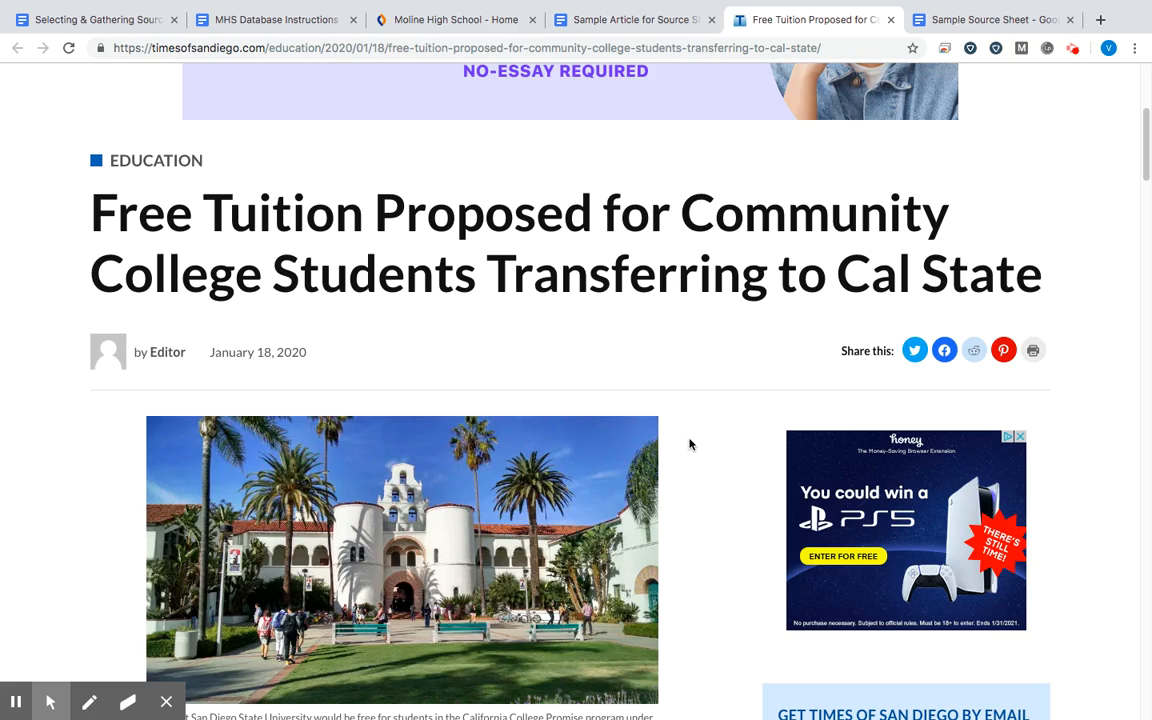
# Skim the body of the free tuition article down to the community college reform quote and return to its headline
pyautogui.scroll(-15, 689, 444)
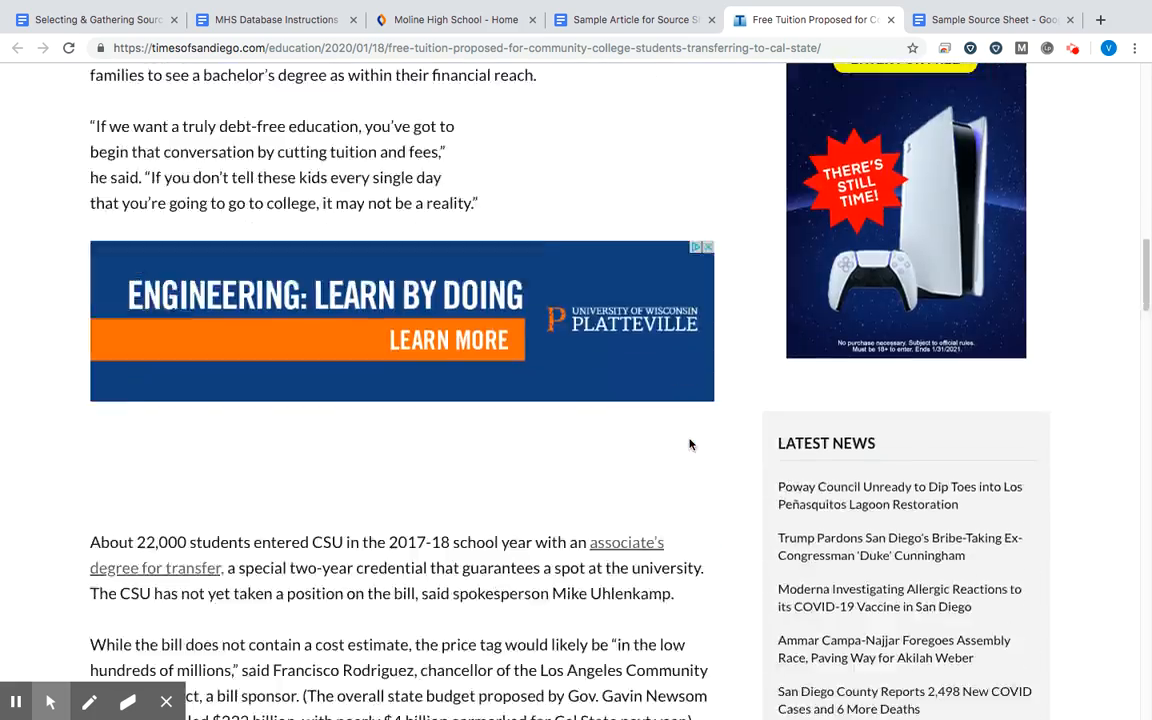
pyautogui.scroll(-12, 689, 444)
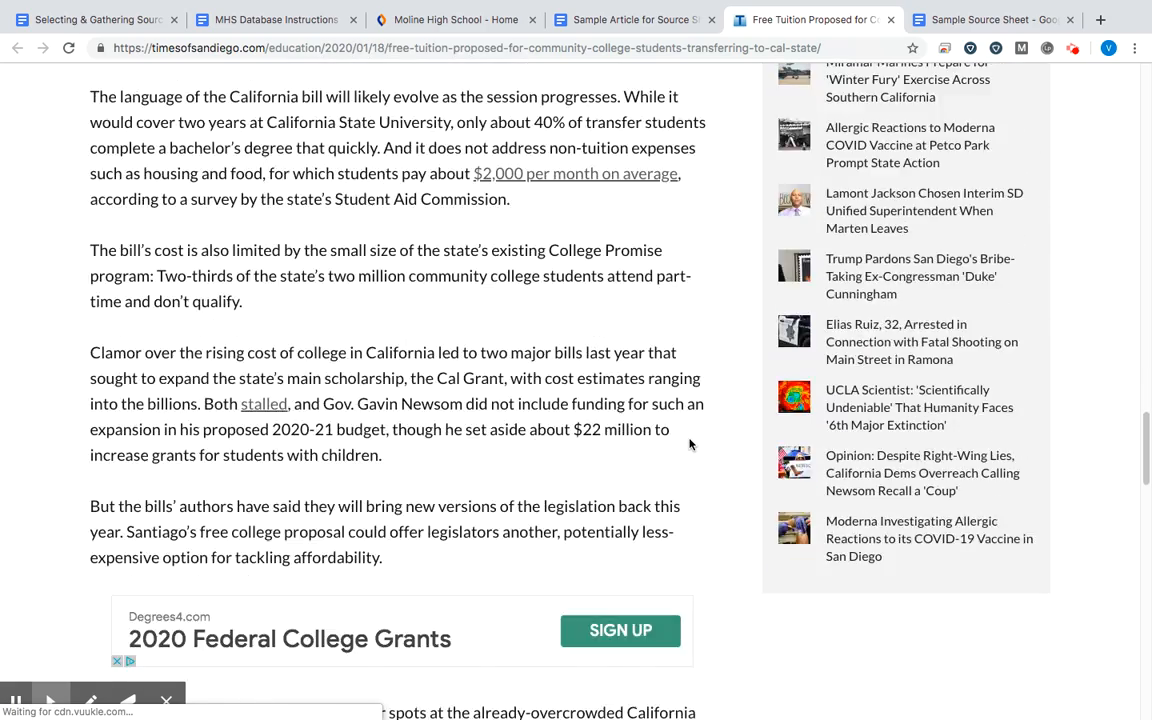
pyautogui.scroll(-4, 689, 444)
pyautogui.scroll(4, 689, 444)
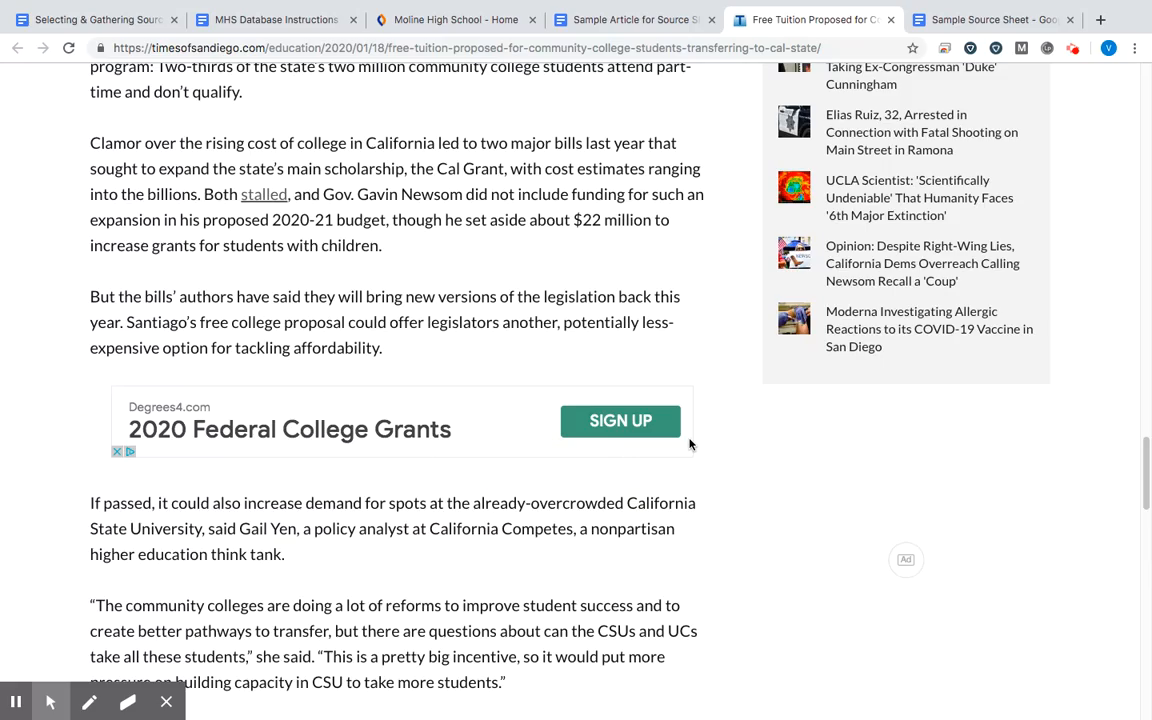
pyautogui.scroll(20, 689, 444)
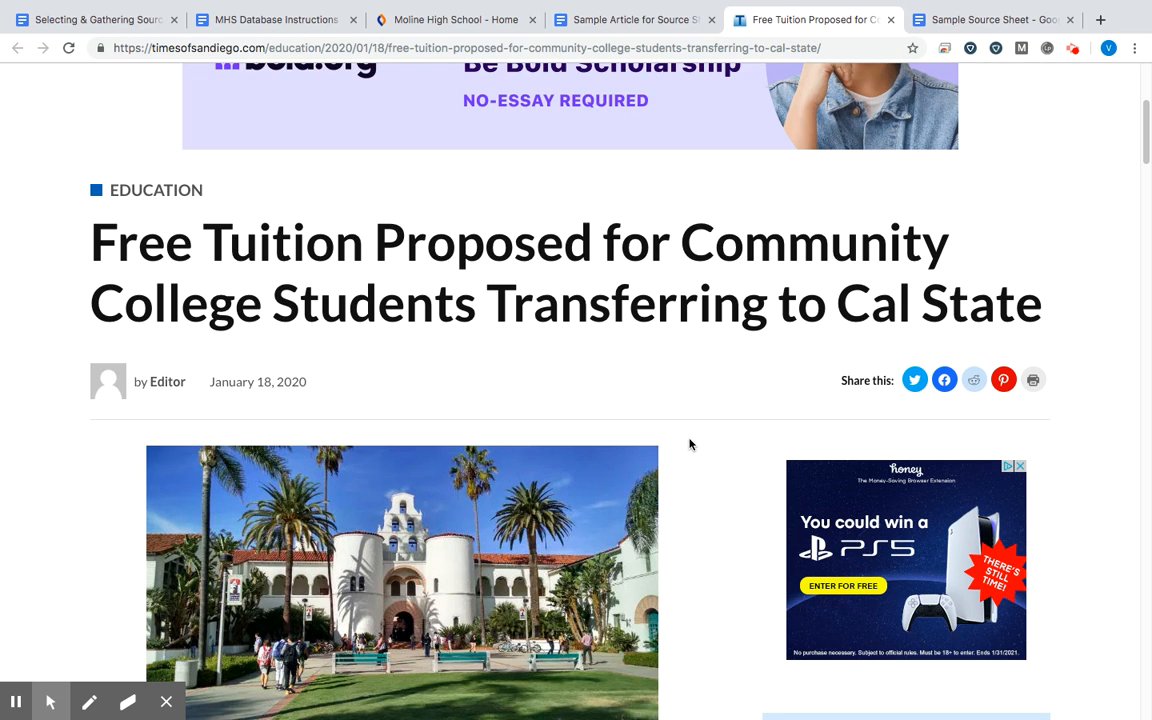
# Examine the article's headline, byline, photo caption and opening paragraph for source sheet information
pyautogui.scroll(-2, 689, 444)
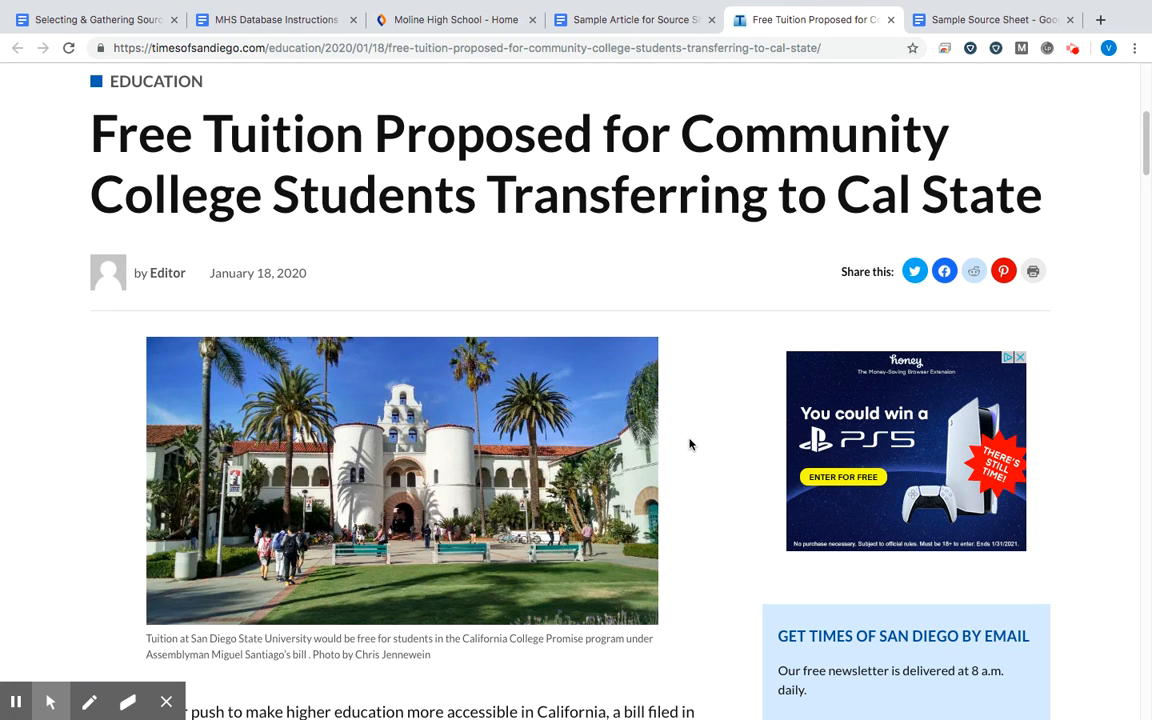
pyautogui.scroll(-2, 690, 430)
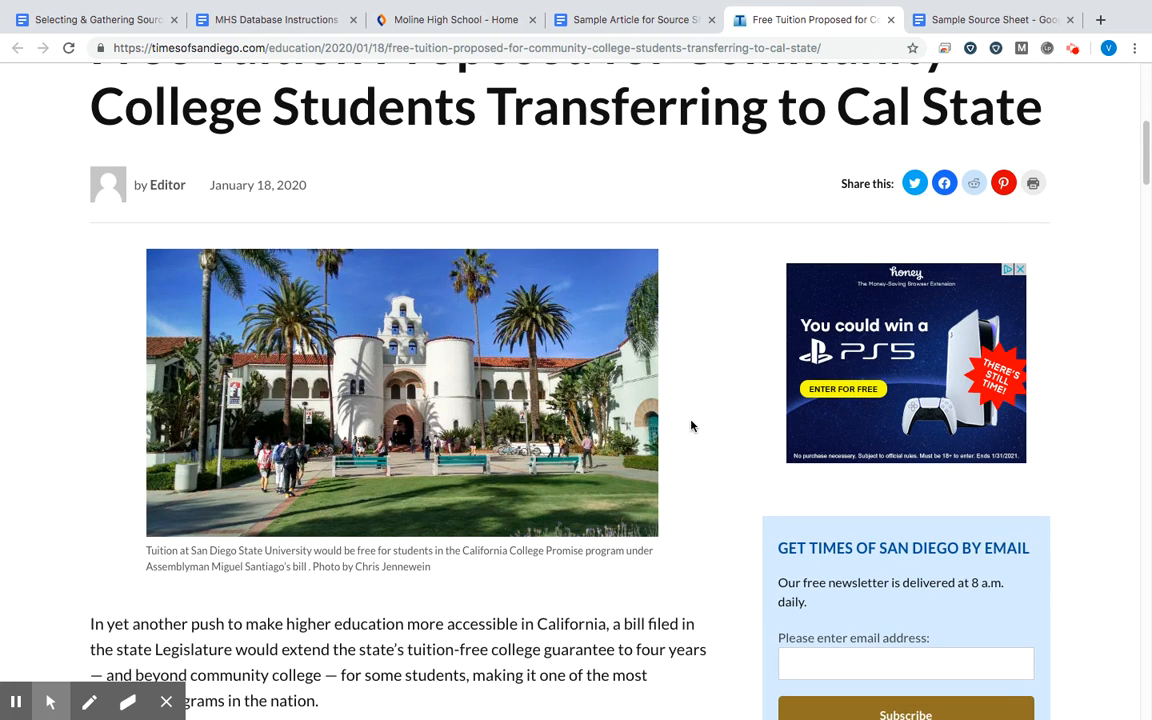
pyautogui.scroll(2, 690, 426)
pyautogui.scroll(1, 690, 426)
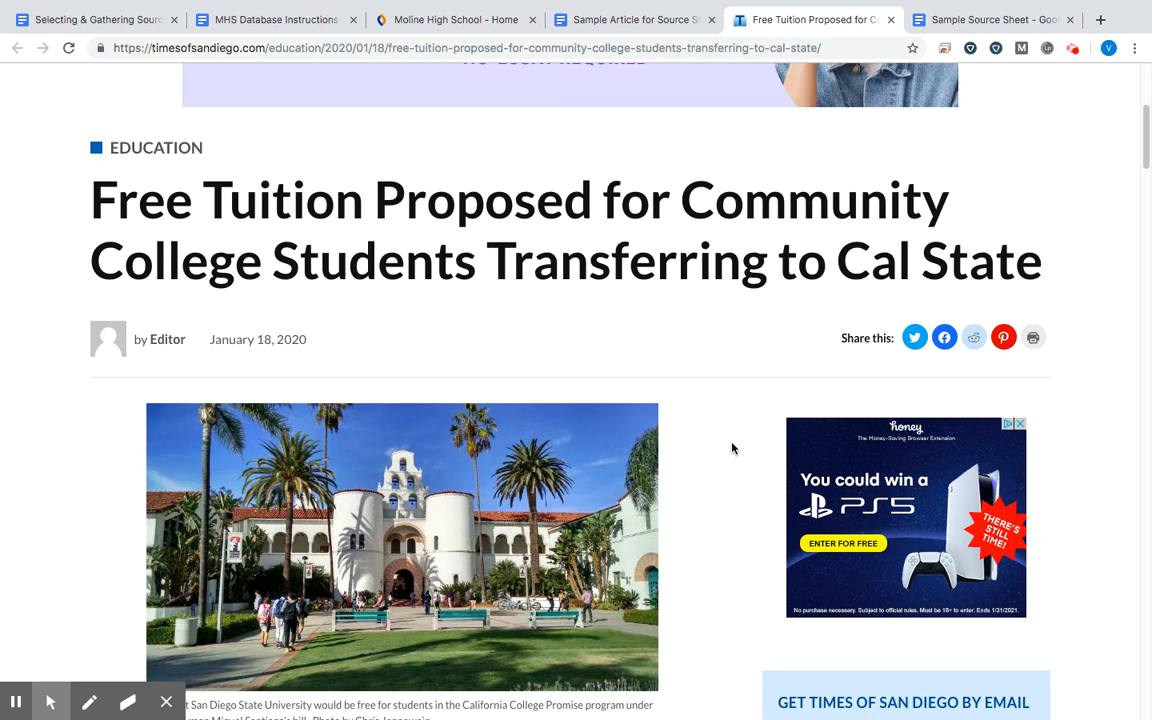
pyautogui.scroll(5, 714, 376)
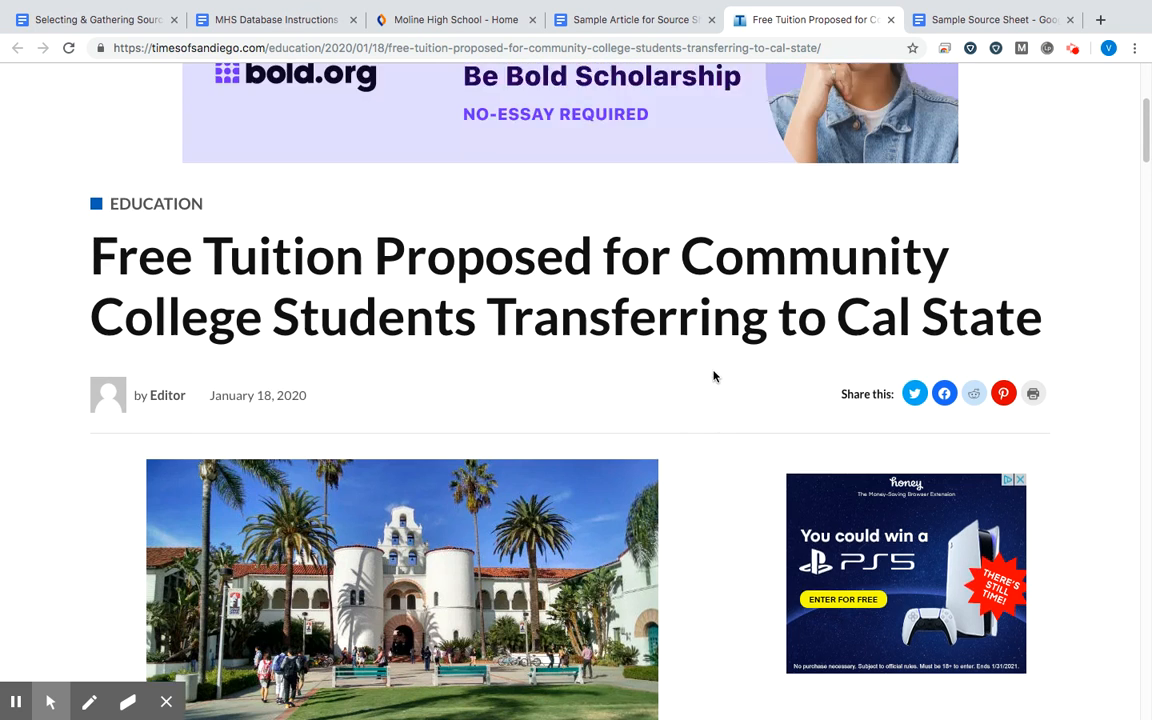
pyautogui.scroll(-5, 714, 376)
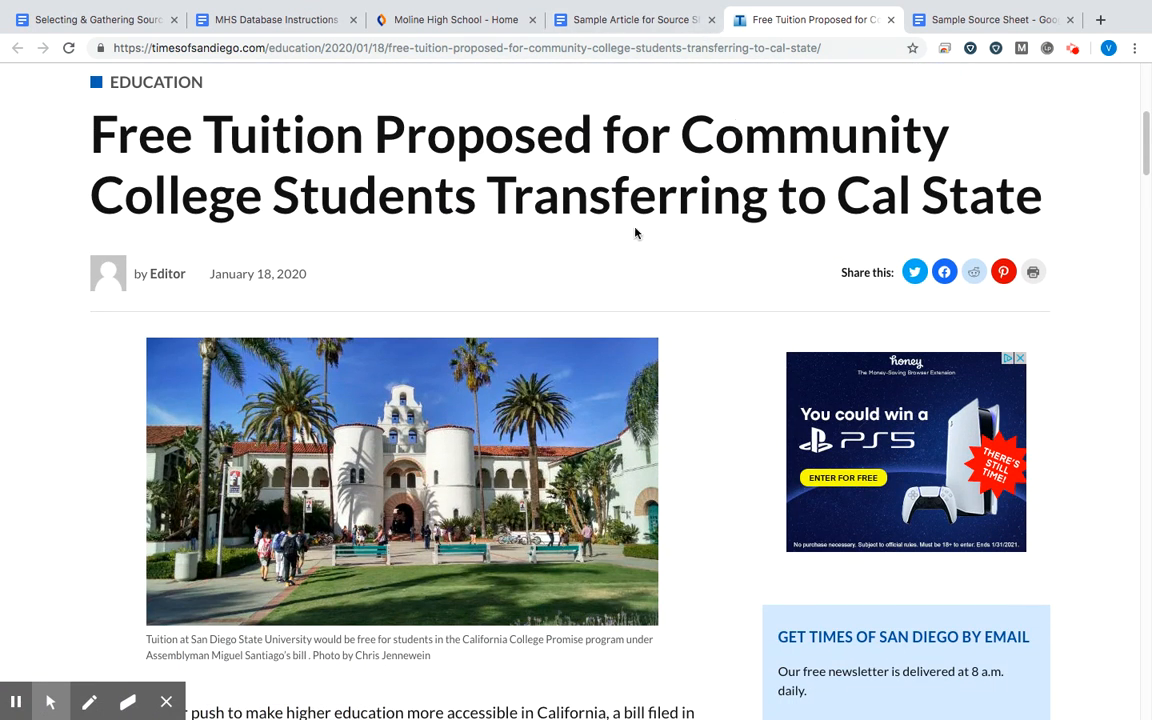
# Highlight the "n/a" author entry in the Sample Source Sheet and compare the sheet with the online article's web address and byline
pyautogui.click(978, 26)
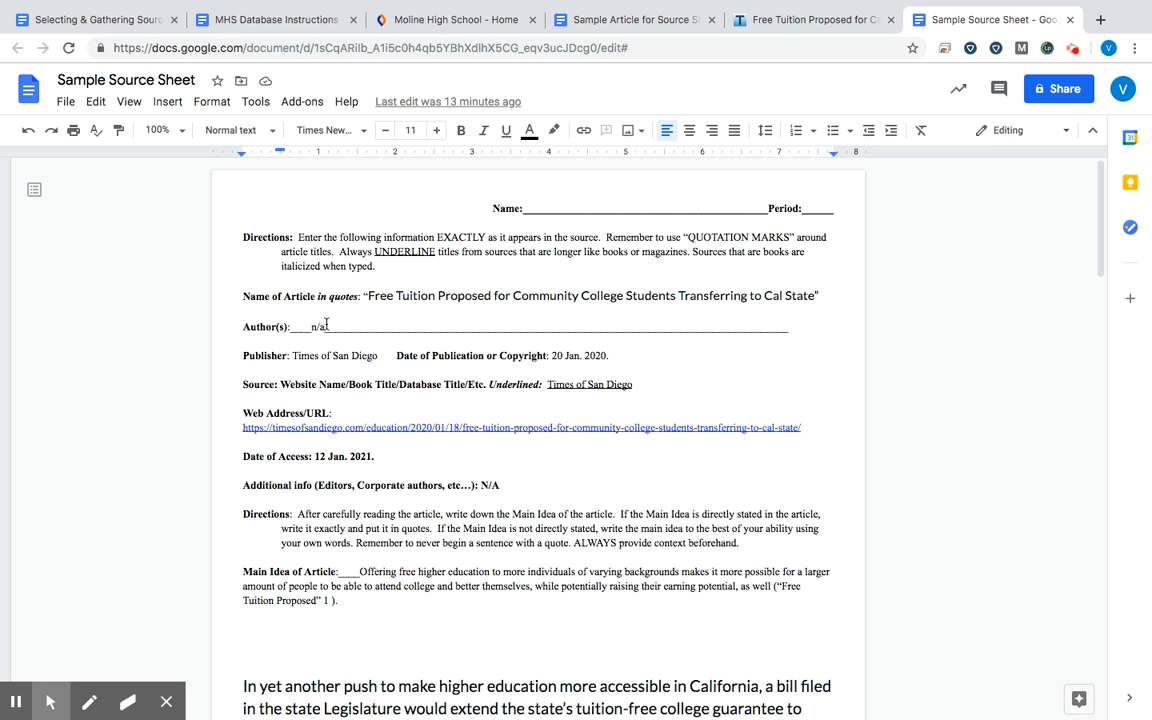
pyautogui.moveTo(326, 326); pyautogui.dragTo(312, 326)
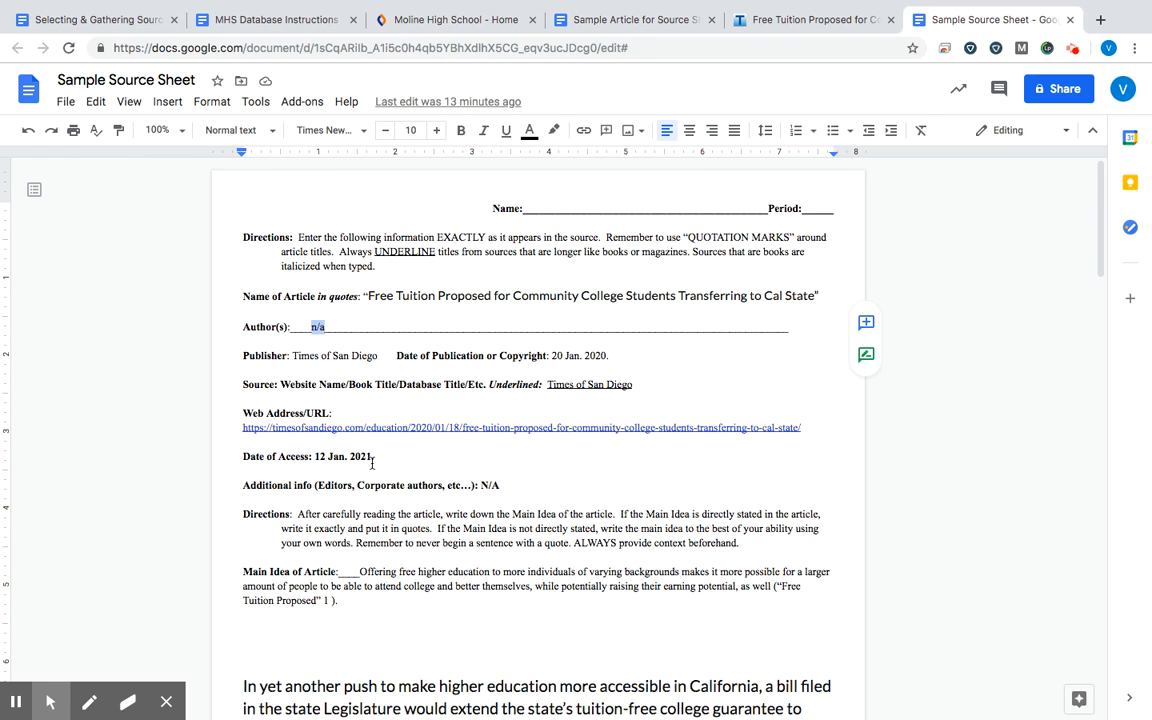
pyautogui.click(796, 20)
pyautogui.scroll(5, 434, 309)
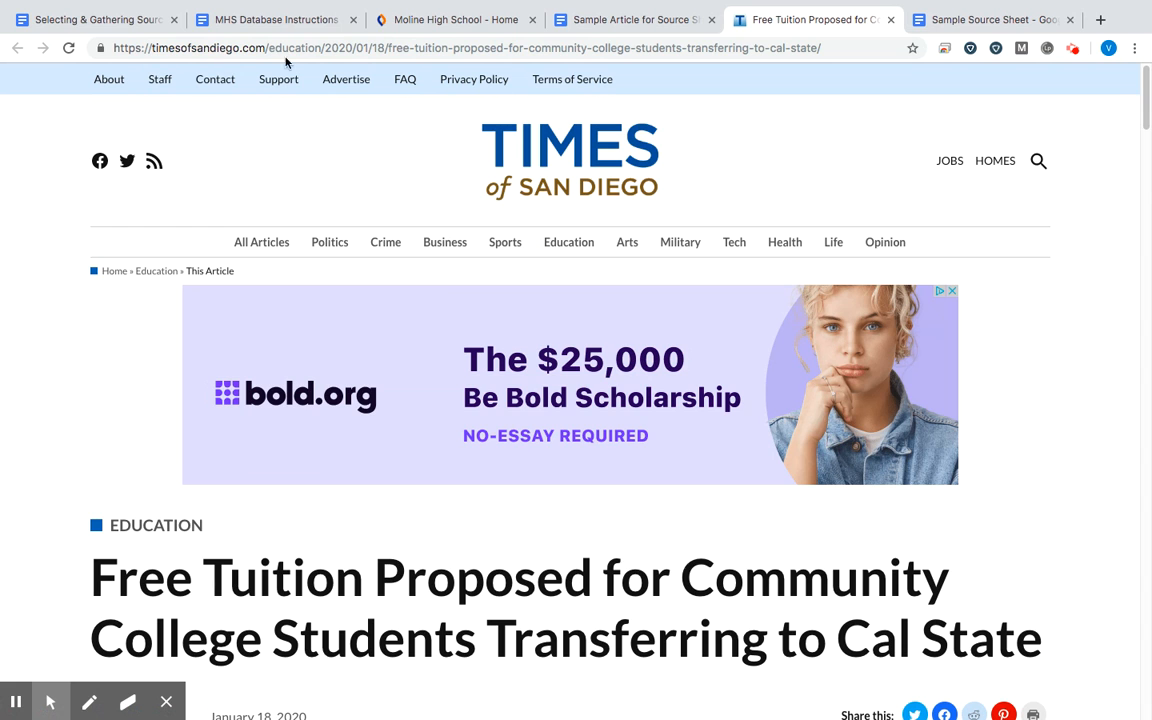
pyautogui.scroll(-3, 830, 224)
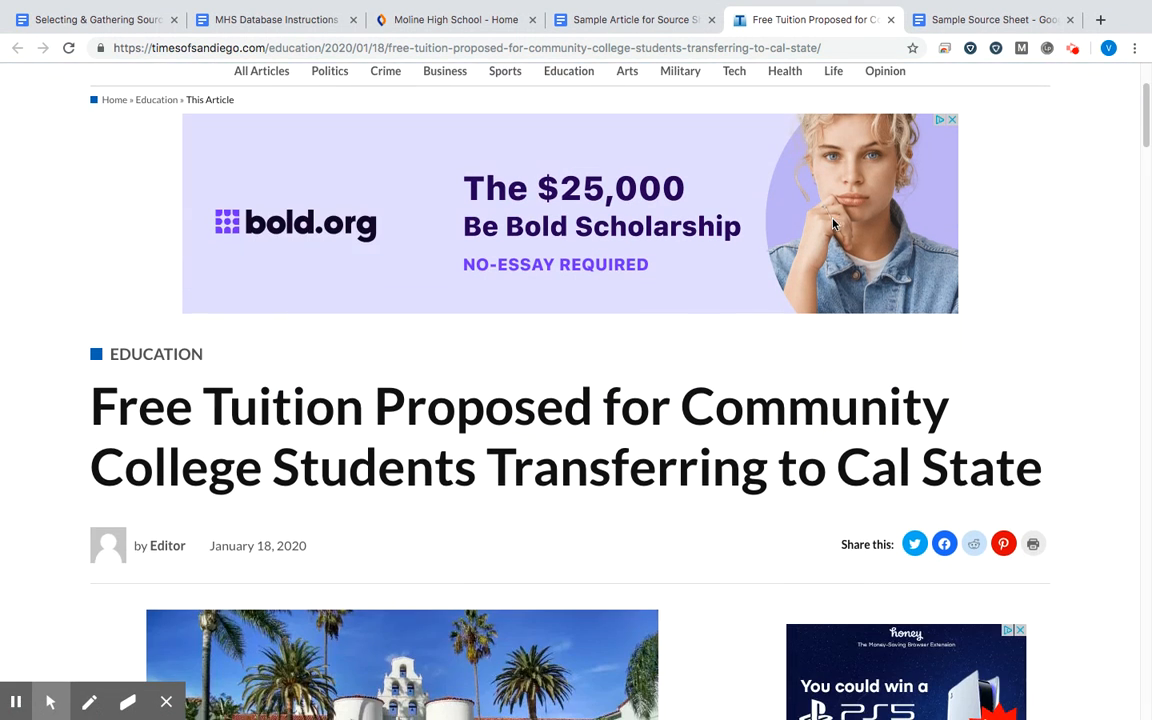
pyautogui.scroll(-1, 834, 225)
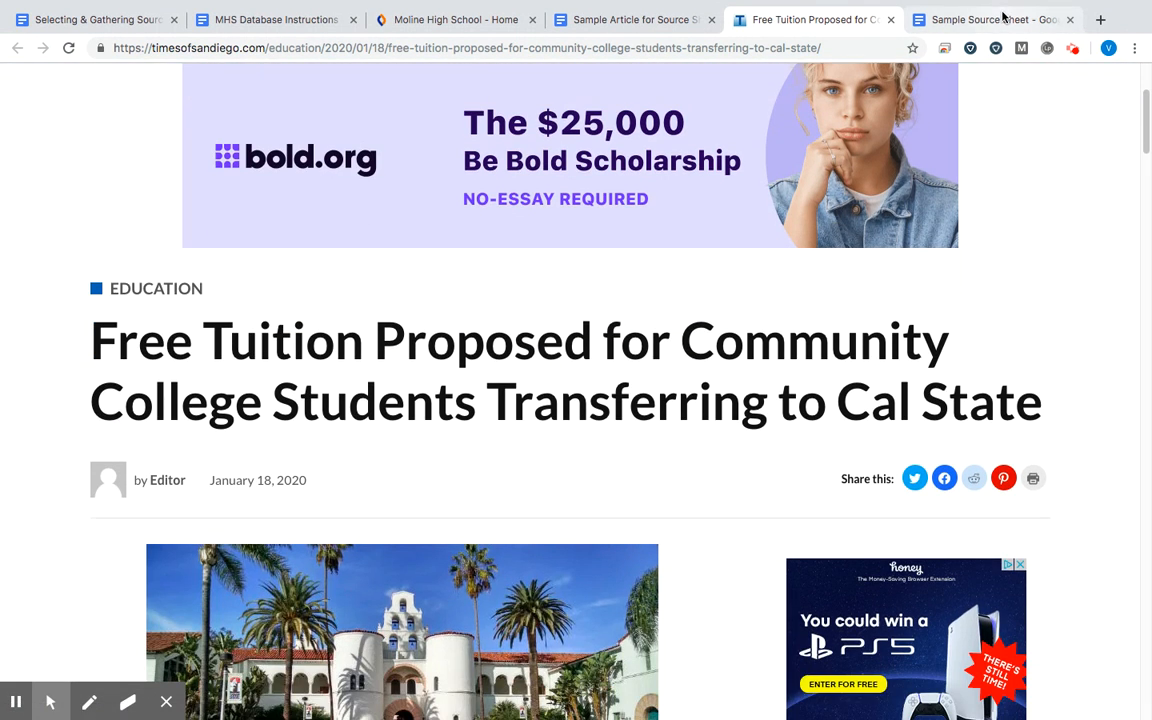
pyautogui.click(930, 16)
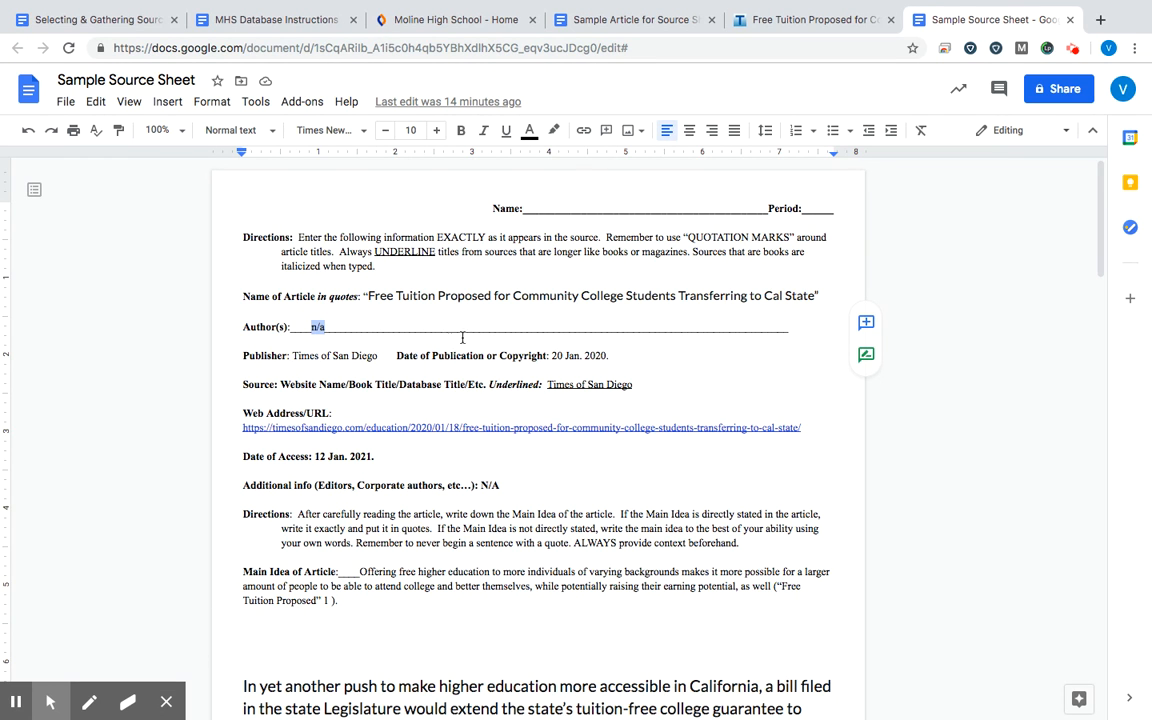
# Compare the online article's byline and date with the source sheet's author, publisher, publication date and web address entries
pyautogui.click(780, 20)
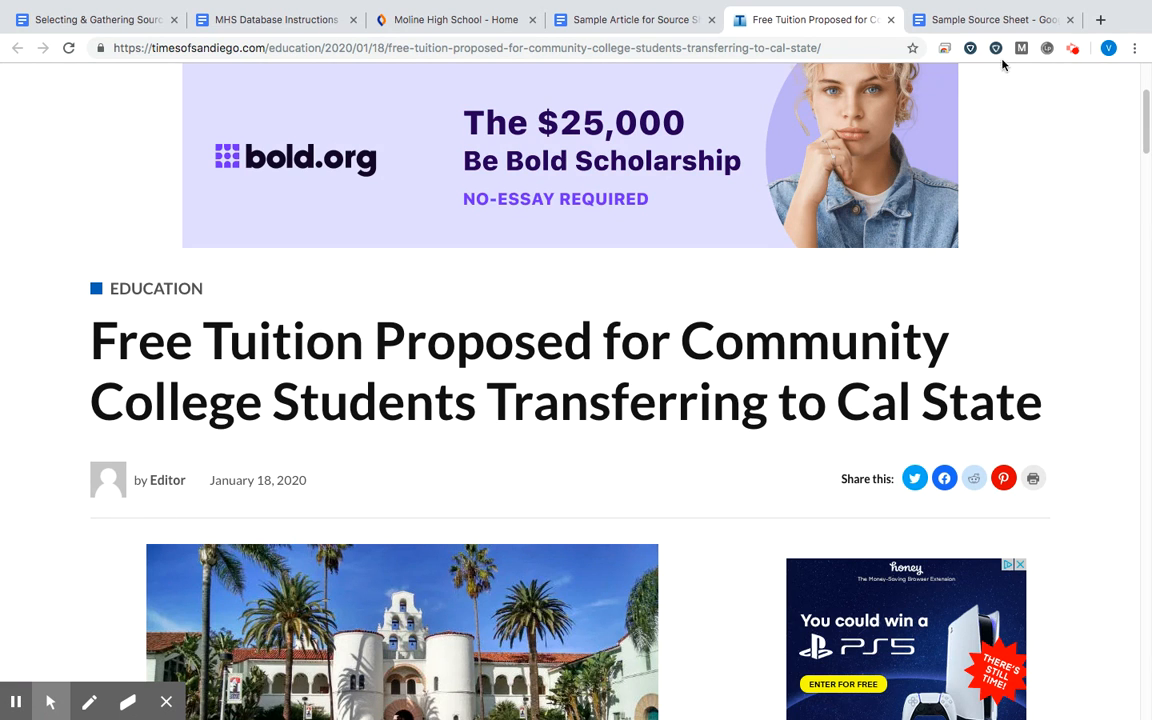
pyautogui.click(989, 22)
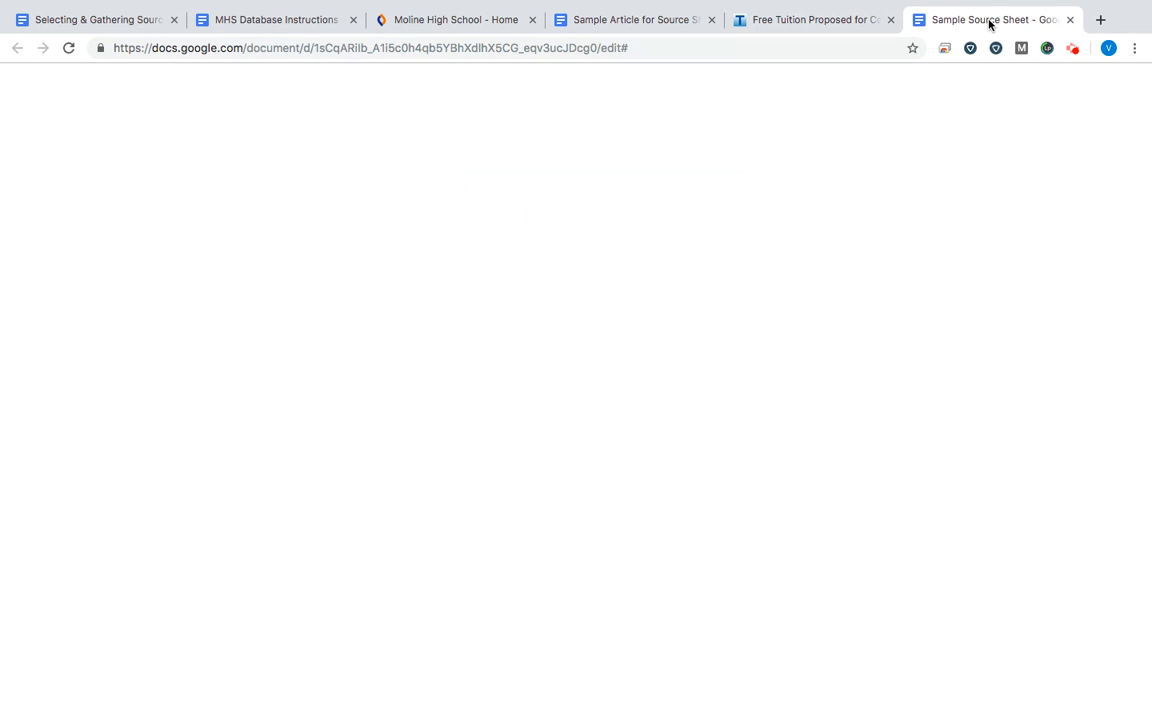
pyautogui.scroll(-1, 876, 423)
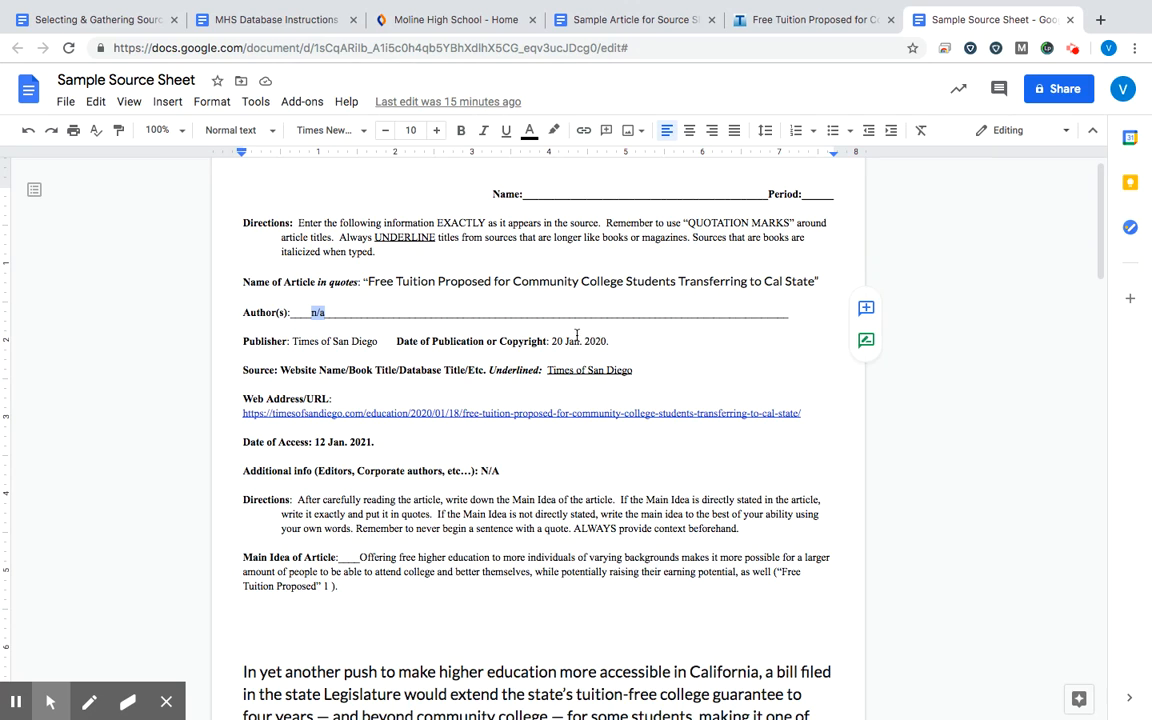
pyautogui.click(635, 350)
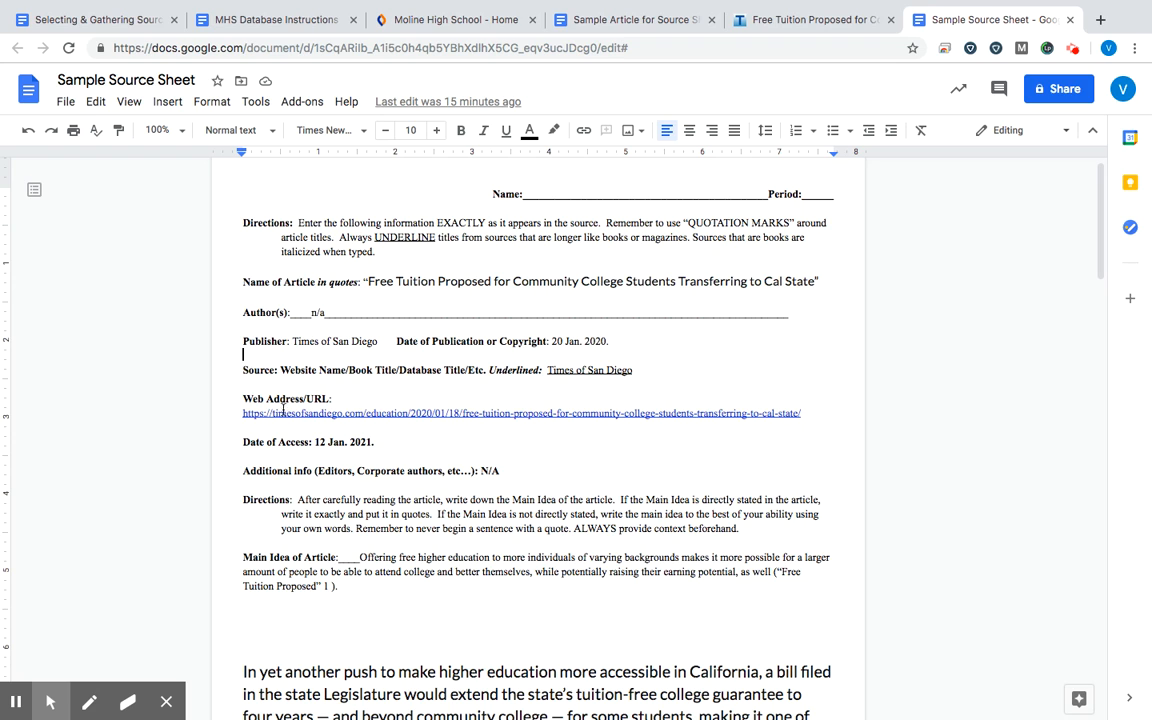
pyautogui.click(391, 47)
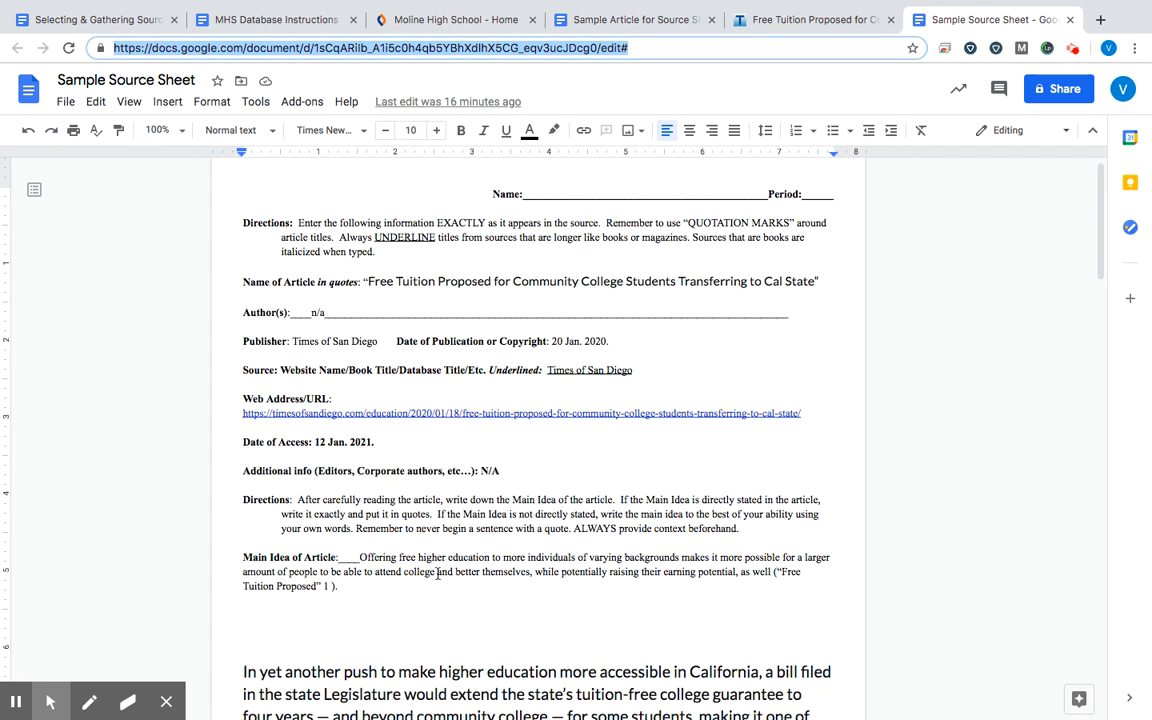
# Insert "Context," and an opening quotation mark before the "In yet another push" quote below the Main Idea section
pyautogui.scroll(-1, 435, 571)
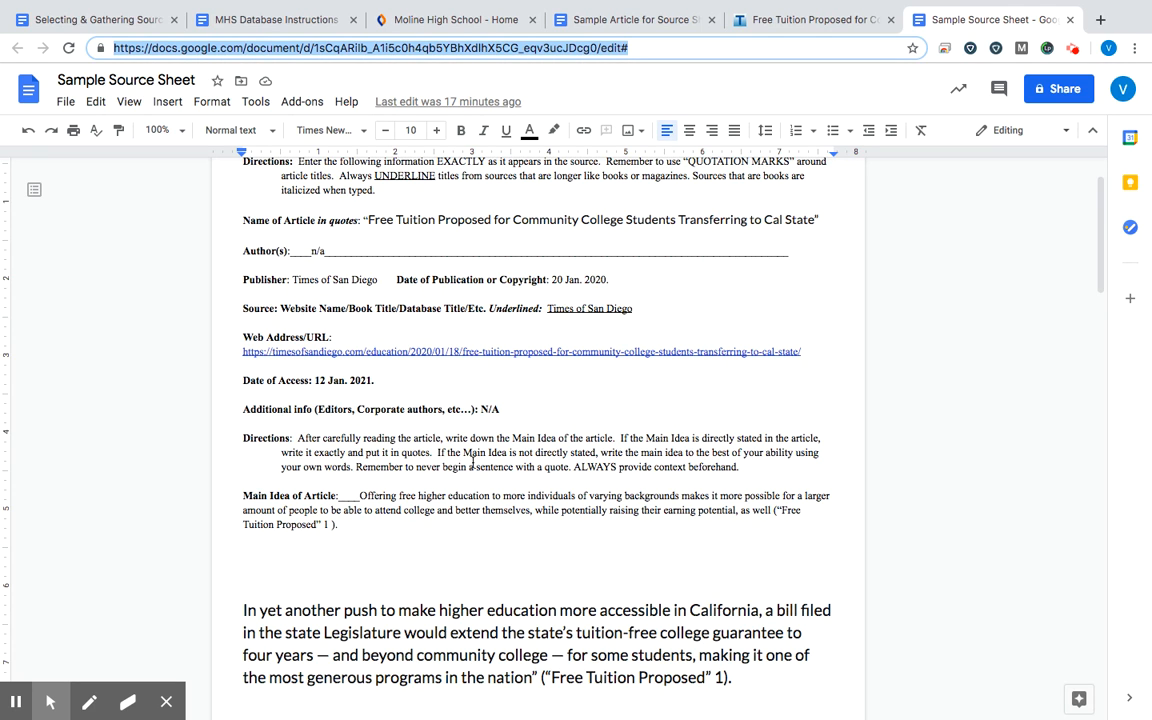
pyautogui.scroll(-1, 510, 543)
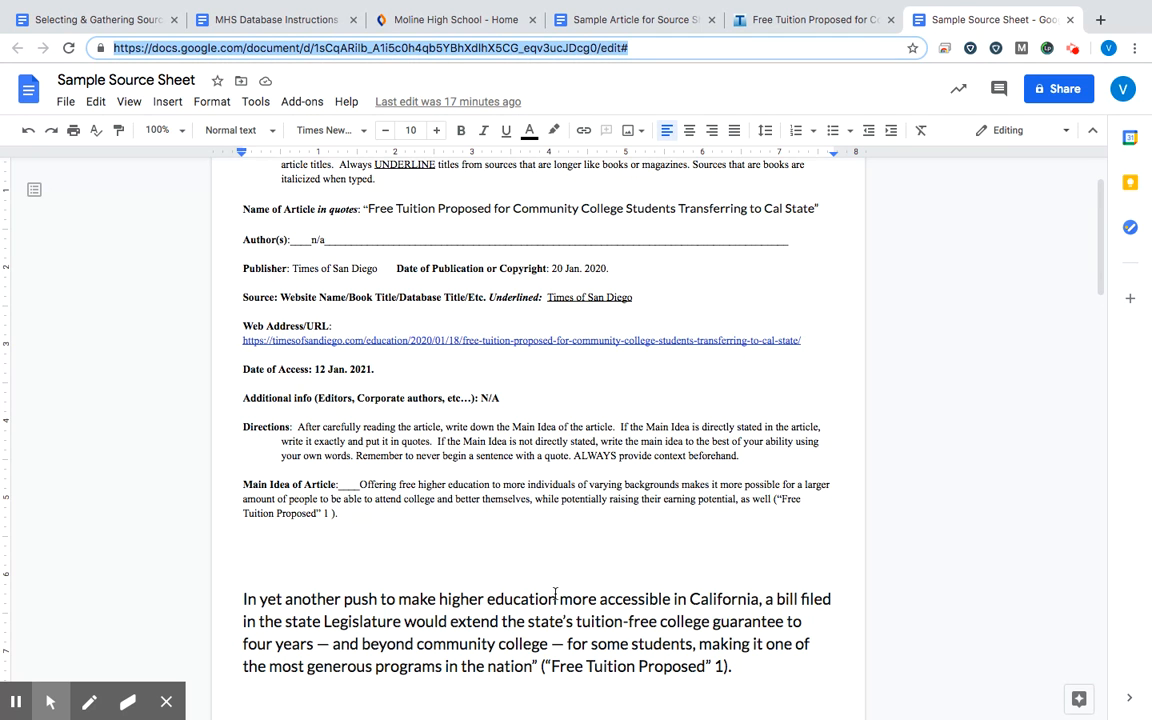
pyautogui.scroll(-3, 552, 590)
pyautogui.scroll(-1, 555, 593)
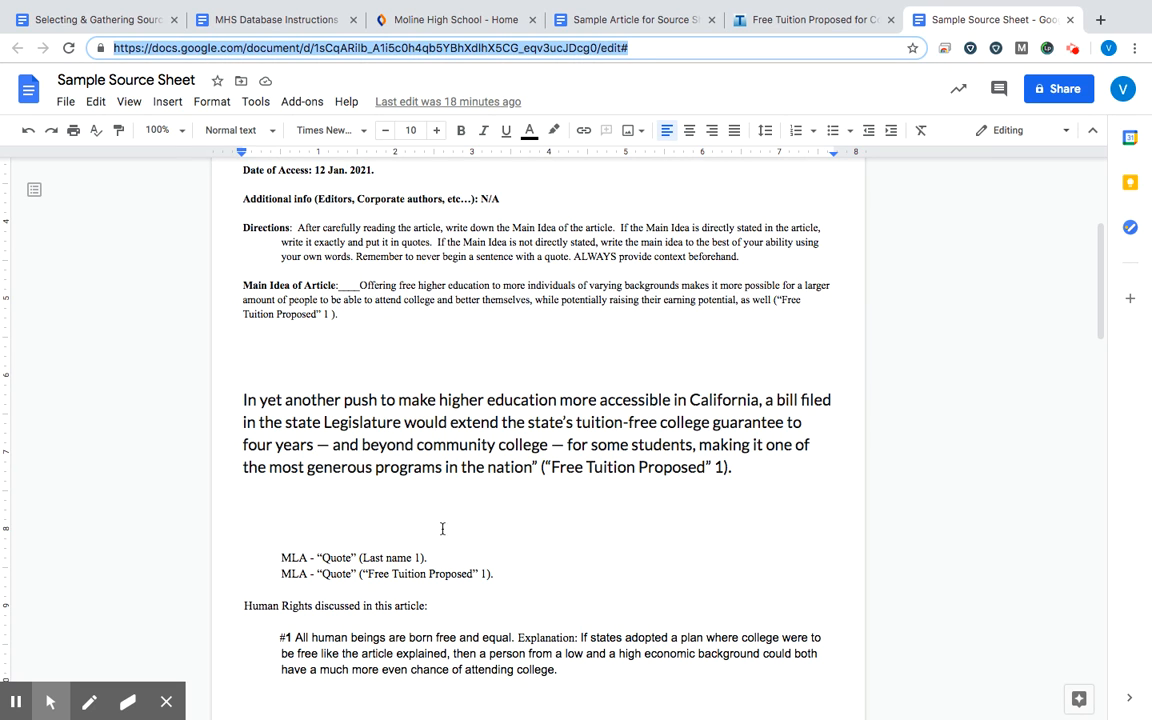
pyautogui.click(235, 399)
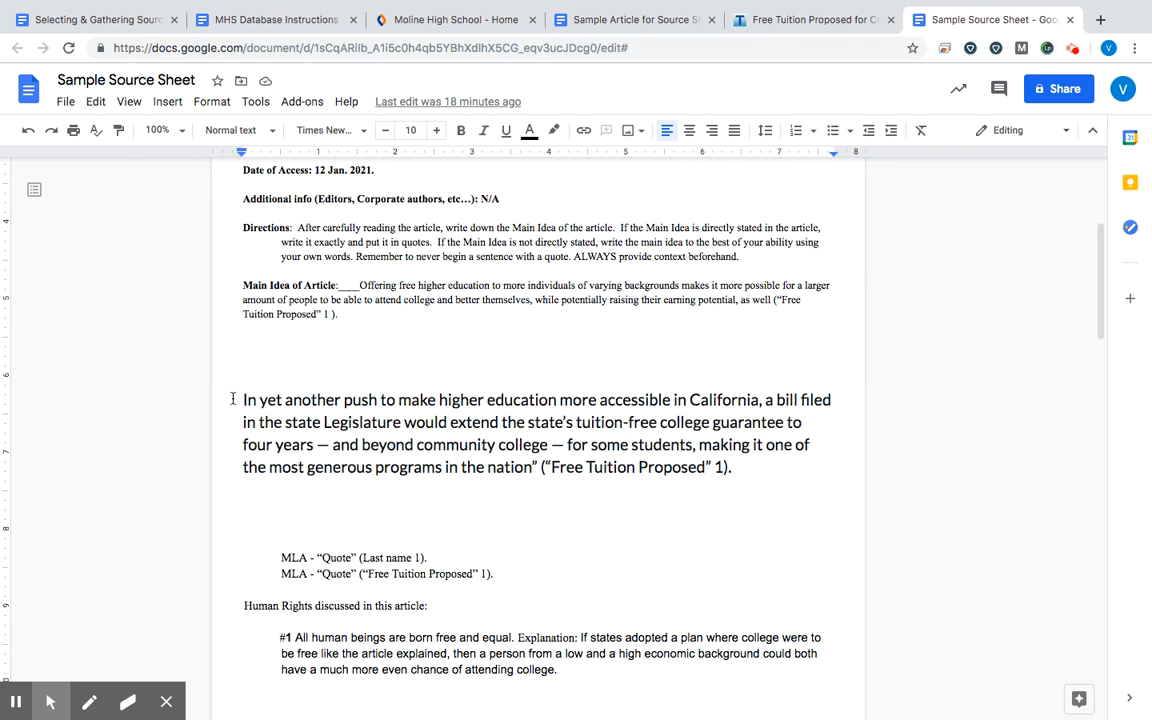
pyautogui.write('"')
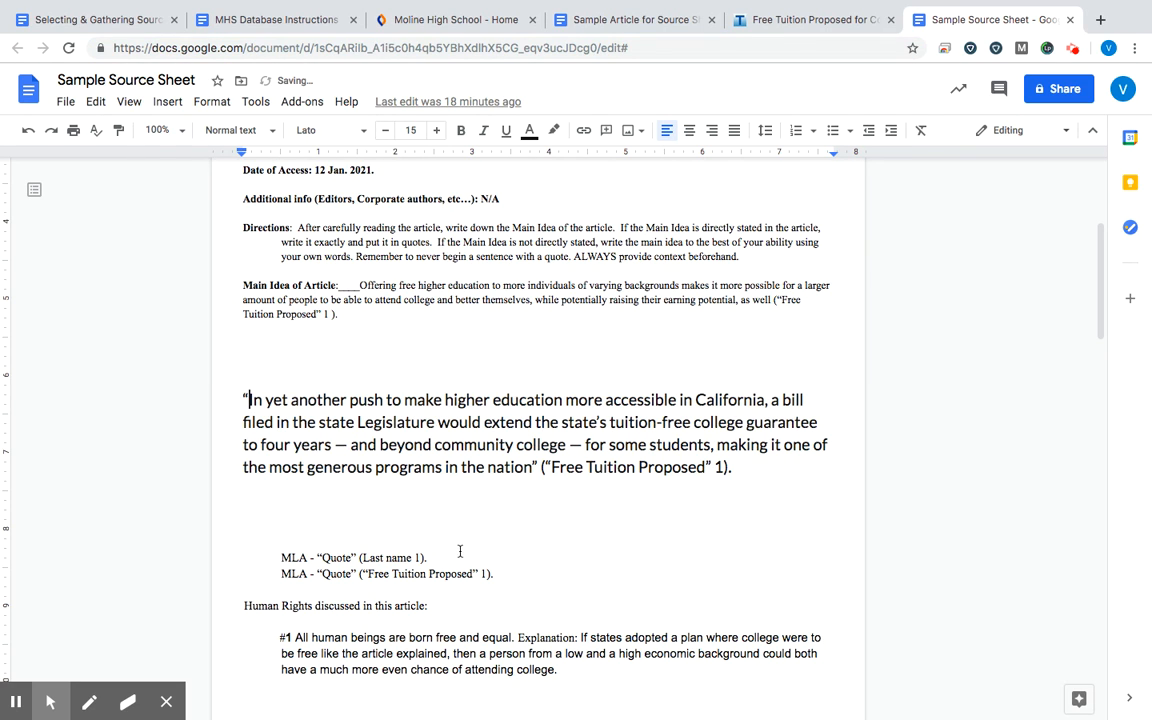
pyautogui.click(236, 399)
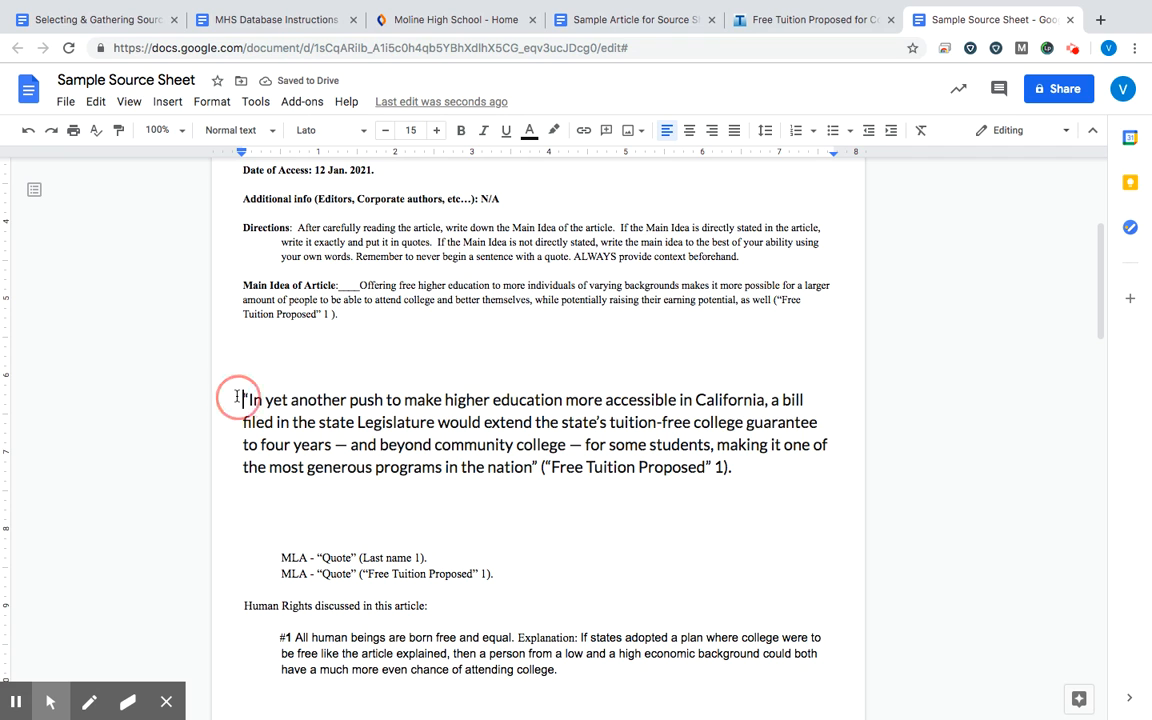
pyautogui.write('Context,')
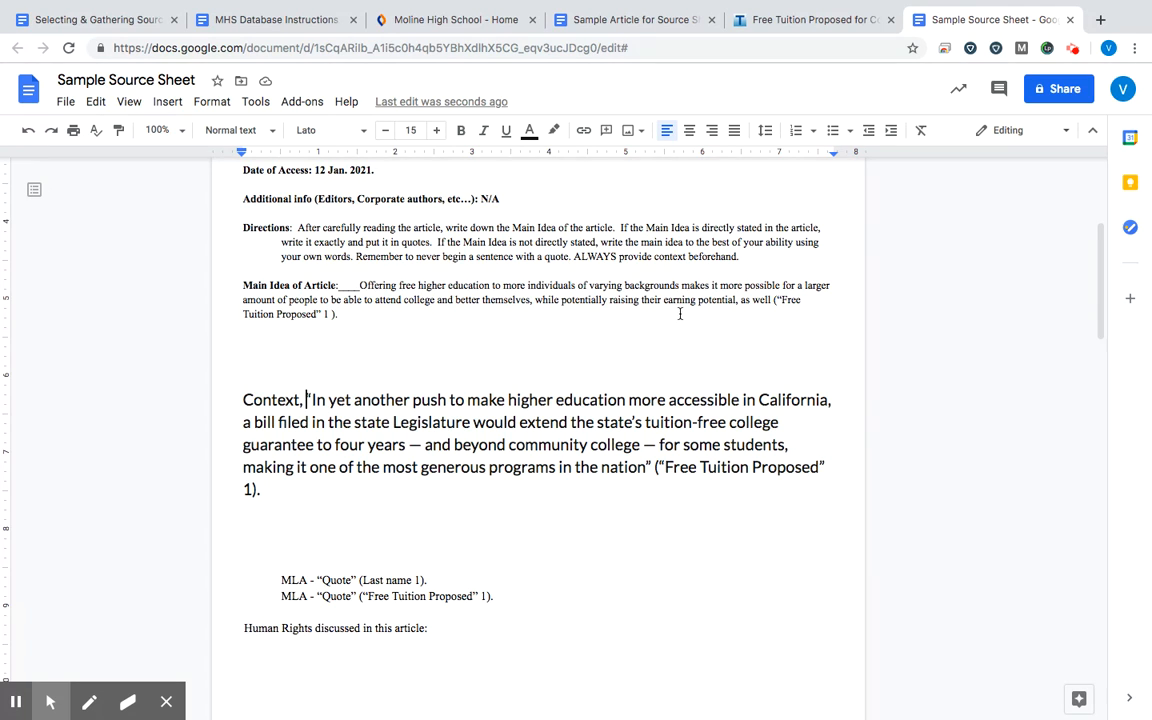
# Remove the extra space after the page number in the Main Idea citation and point out the "(Last name 1)" MLA format
pyautogui.click(331, 314)
pyautogui.press('BackSpace')
pyautogui.click(437, 461)
pyautogui.doubleClick(362, 581)
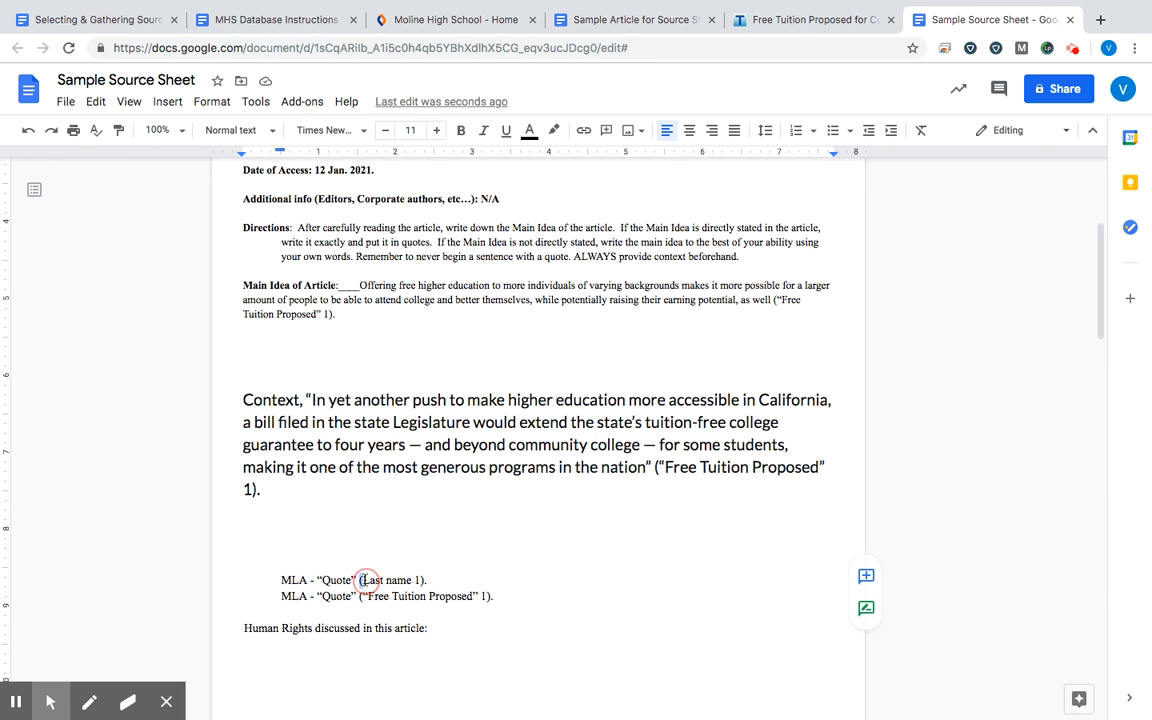
pyautogui.click(372, 581)
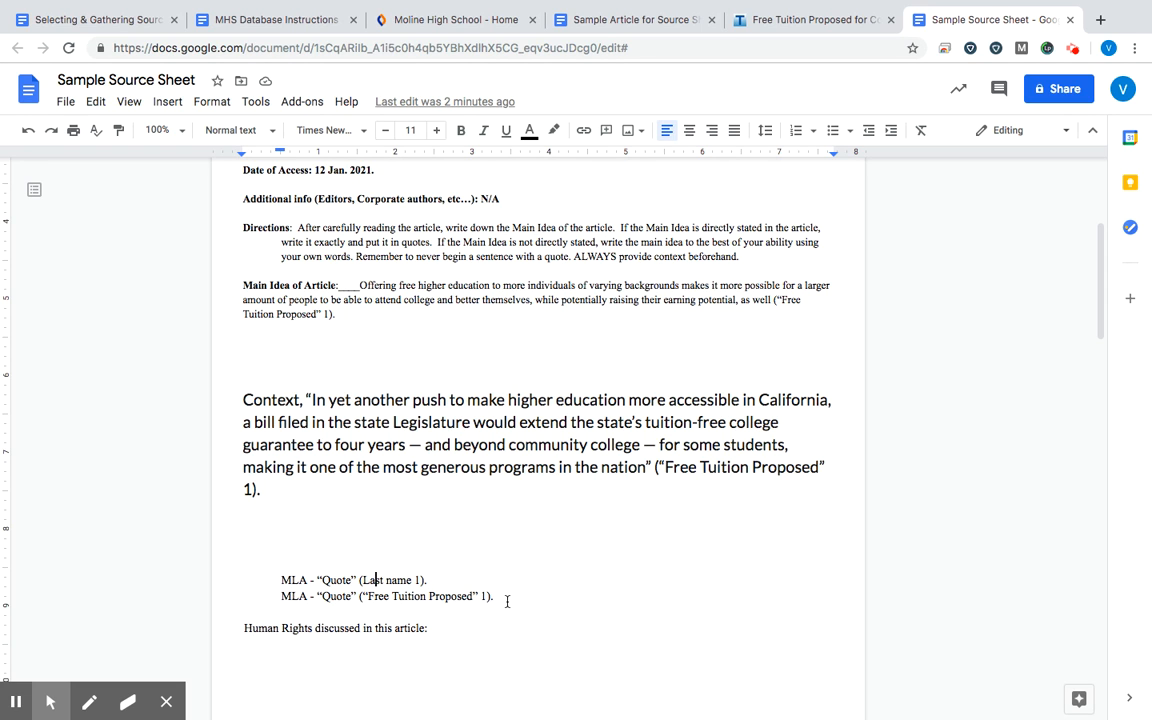
# Examine the human rights section with its sample #1 explanation and blank entries, rechecking the article details on the first page
pyautogui.scroll(-3, 507, 601)
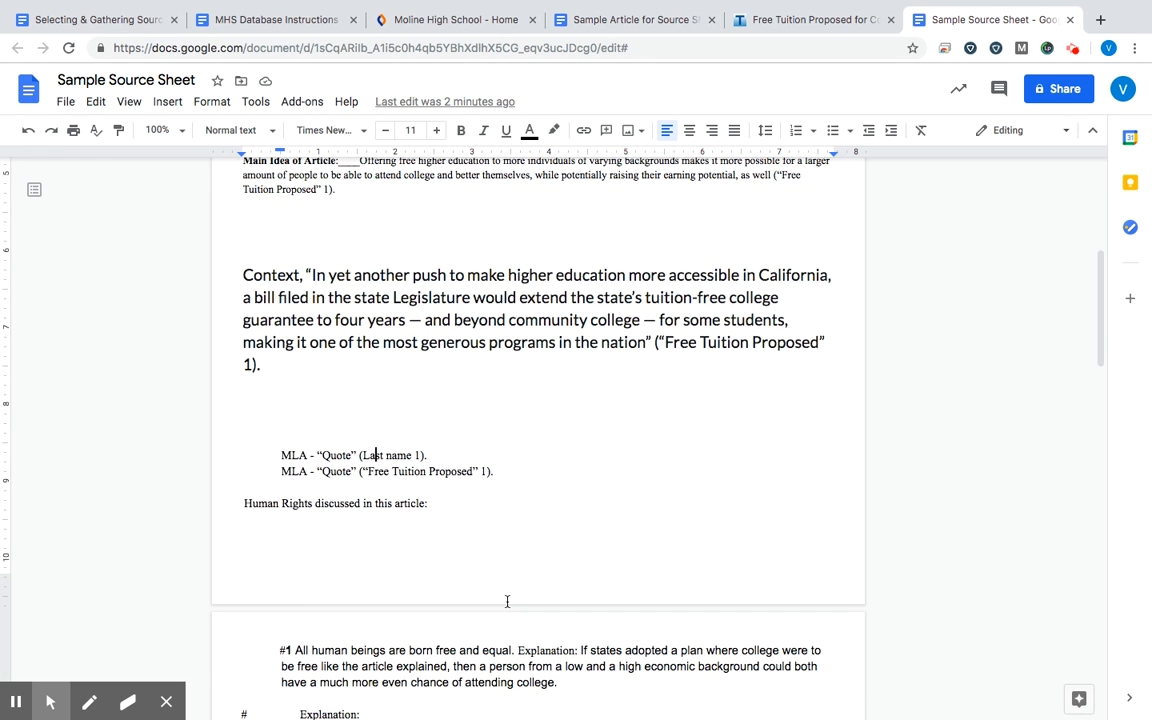
pyautogui.scroll(-2, 563, 473)
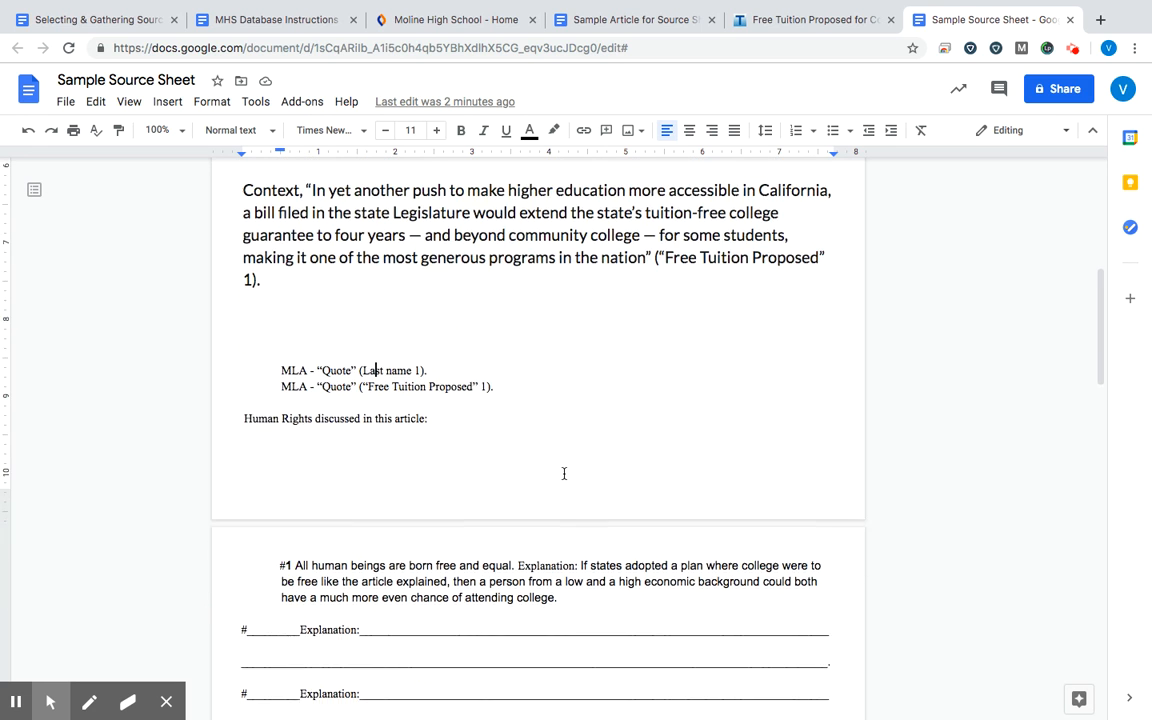
pyautogui.scroll(-2, 564, 474)
pyautogui.scroll(-1, 564, 473)
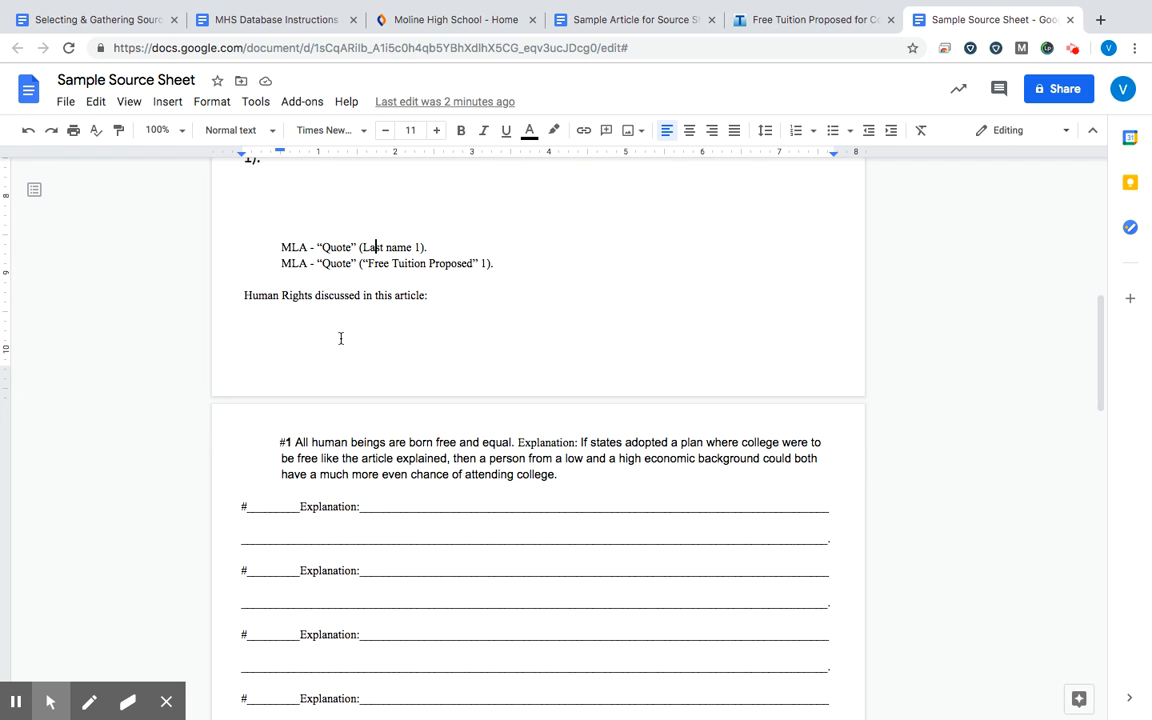
pyautogui.scroll(-2, 311, 476)
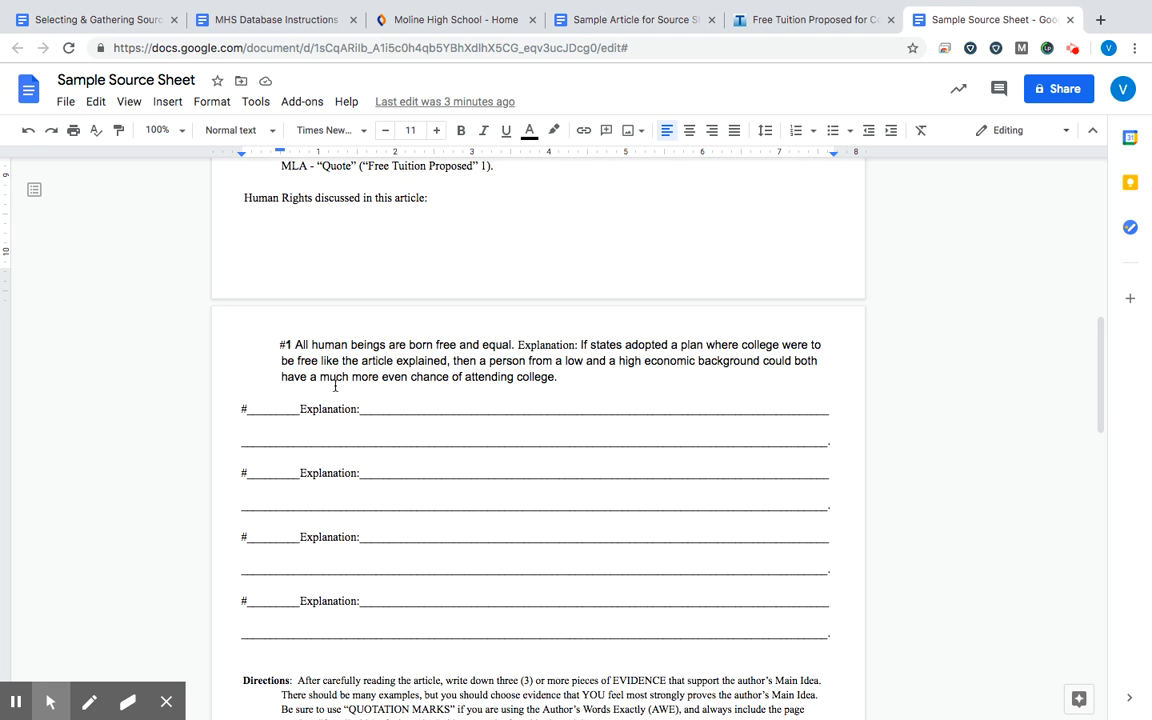
pyautogui.moveTo(864, 490)
pyautogui.scroll(10, 441, 326)
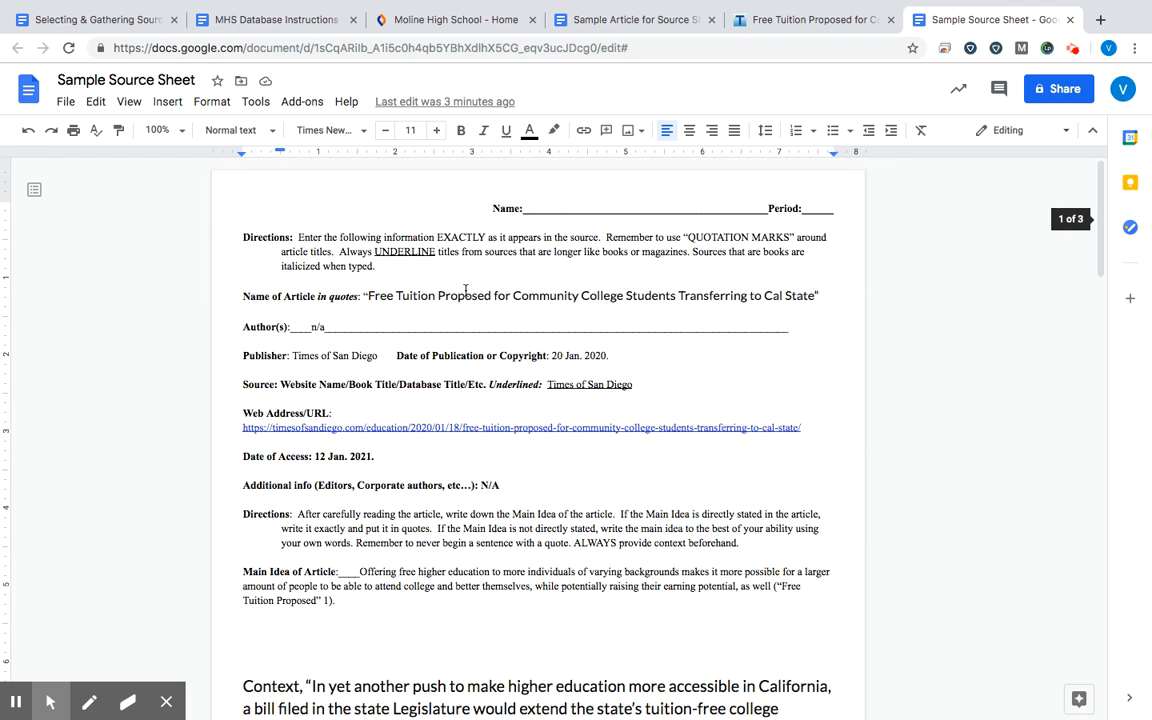
pyautogui.scroll(-4, 499, 432)
pyautogui.scroll(-3, 500, 435)
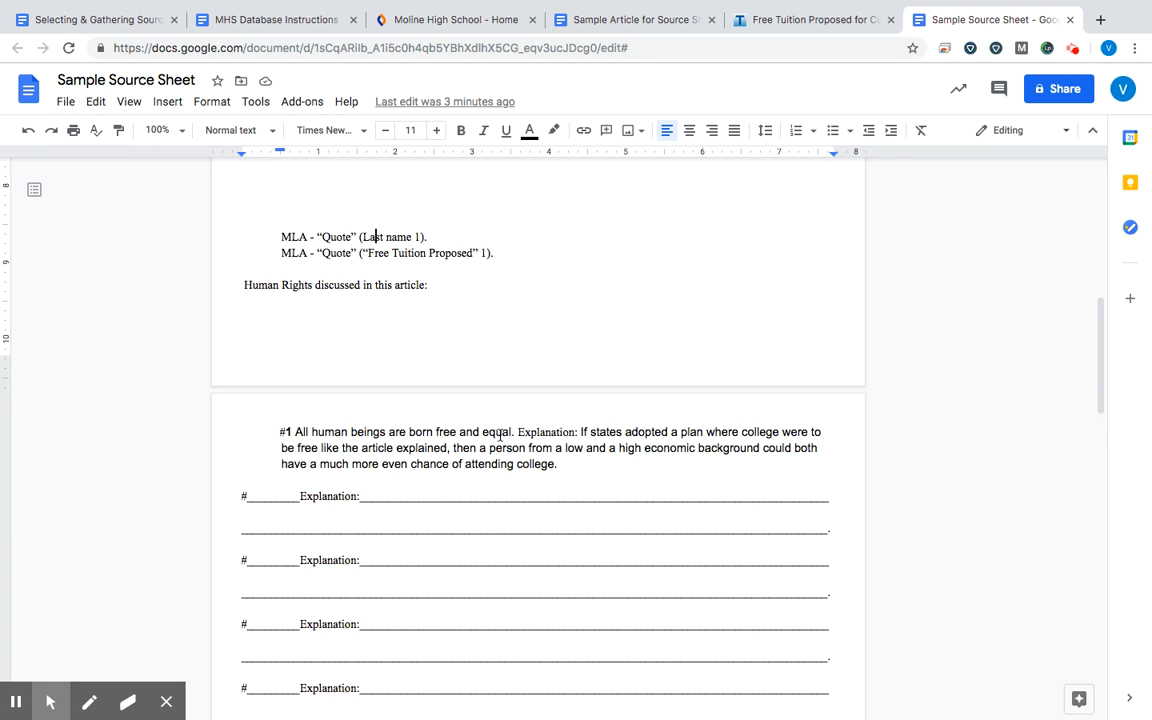
pyautogui.scroll(-3, 500, 432)
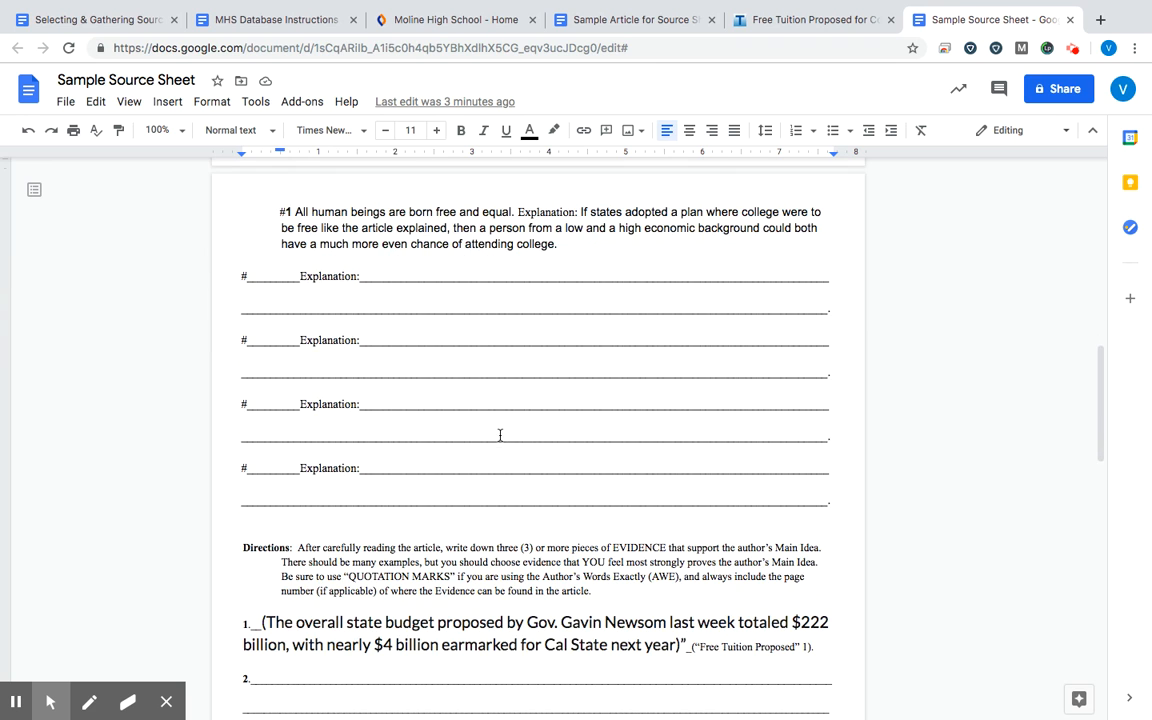
# Remove the parentheses enclosing the state budget quote in evidence item 1
pyautogui.scroll(-4, 415, 414)
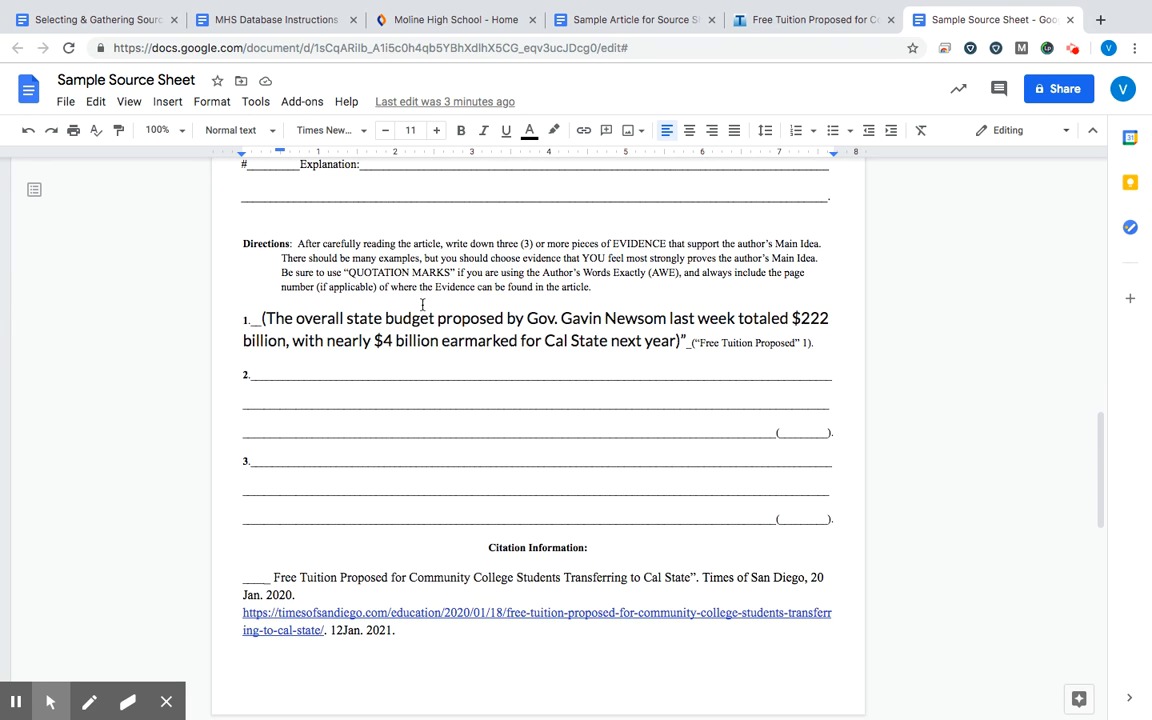
pyautogui.scroll(-2, 341, 375)
pyautogui.scroll(2, 341, 375)
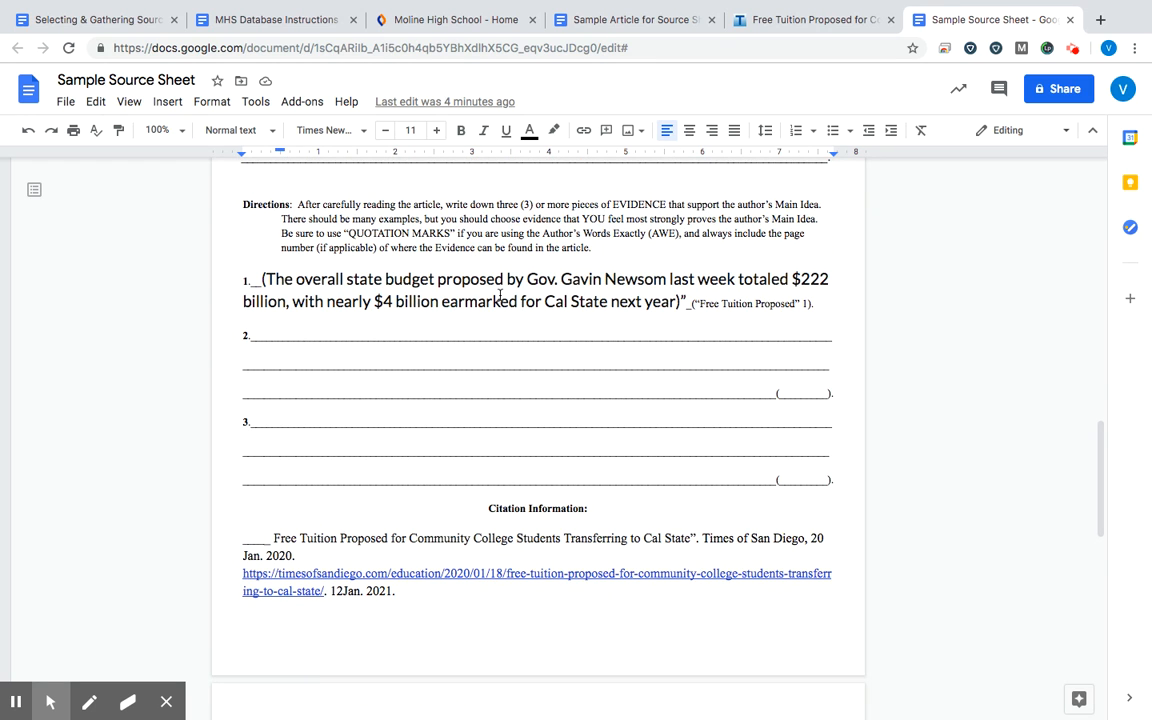
pyautogui.click(268, 279)
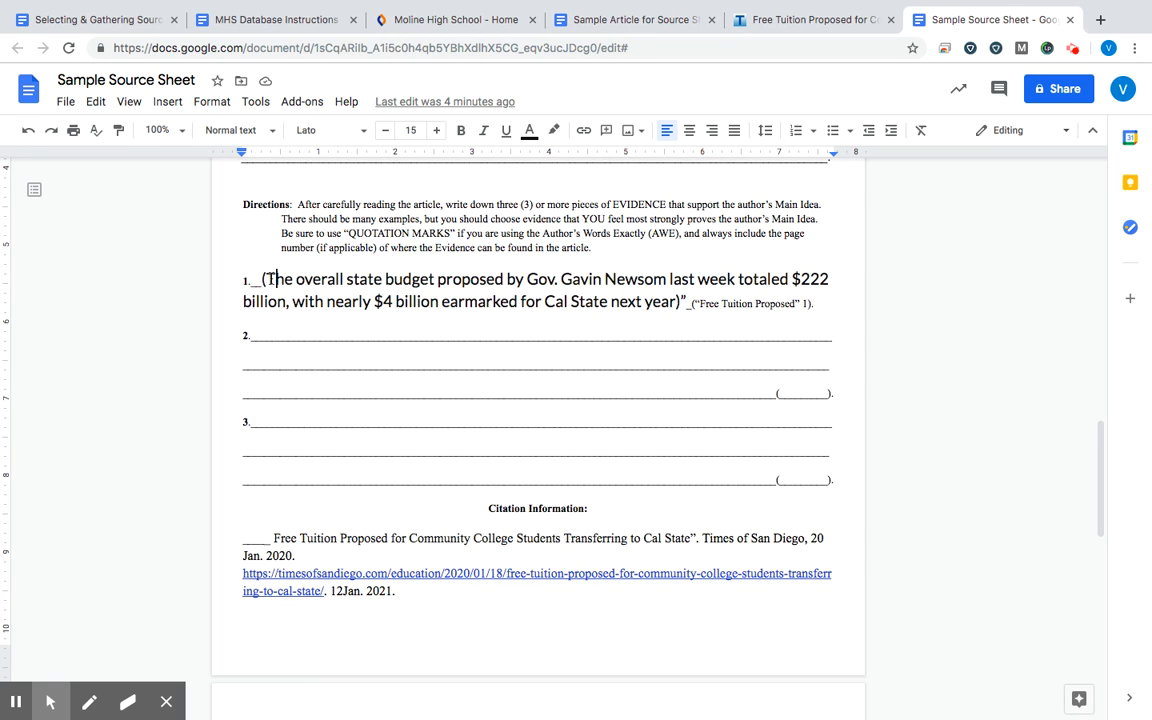
pyautogui.press('BackSpace')
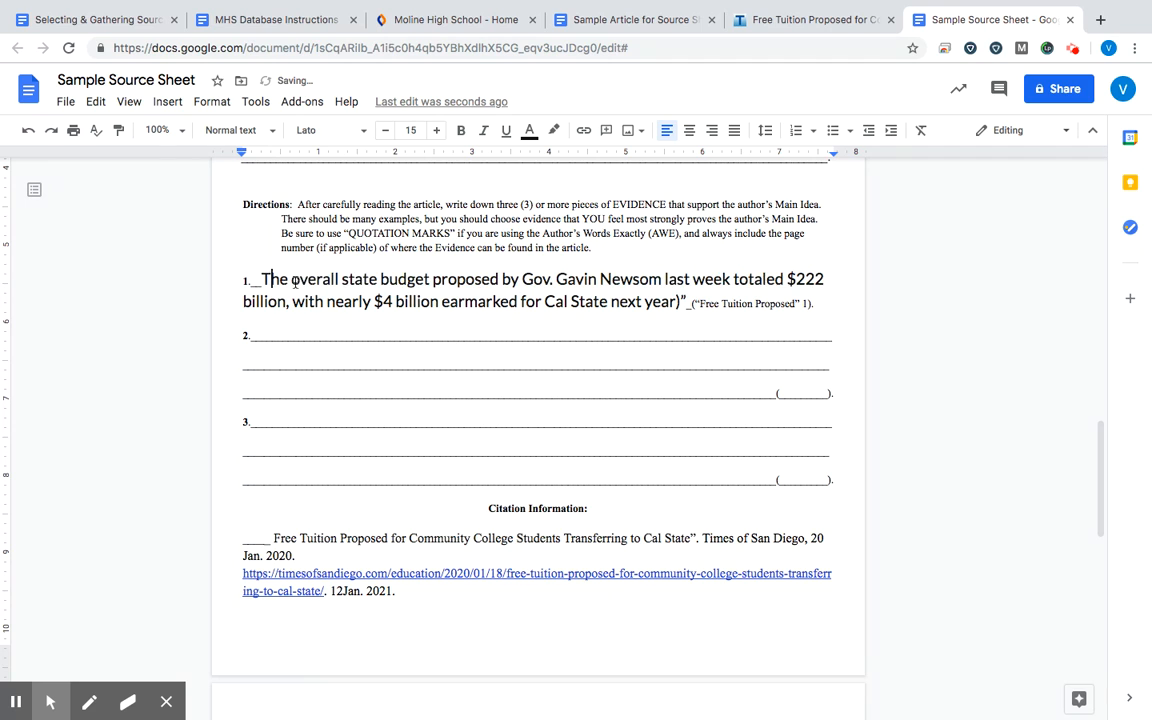
pyautogui.click(680, 303)
pyautogui.press('BackSpace')
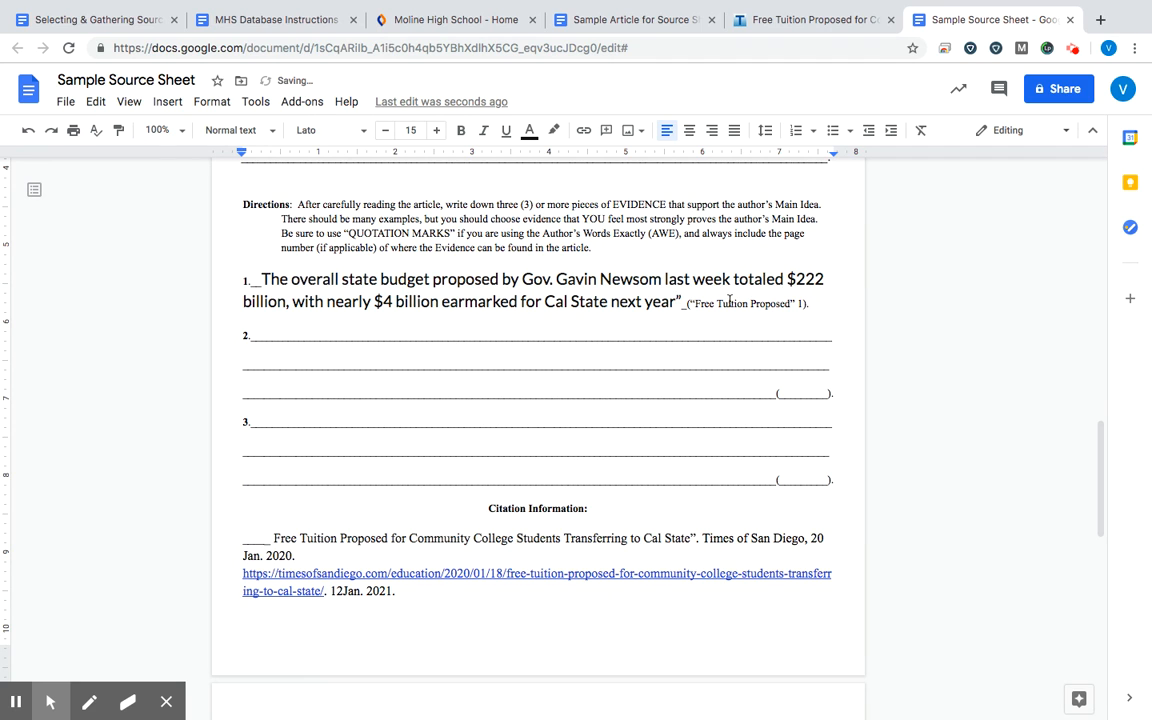
# Insert an opening quotation mark and the lead-in "Context," before the state budget quote in evidence item 1
pyautogui.click(261, 279)
pyautogui.write('"')
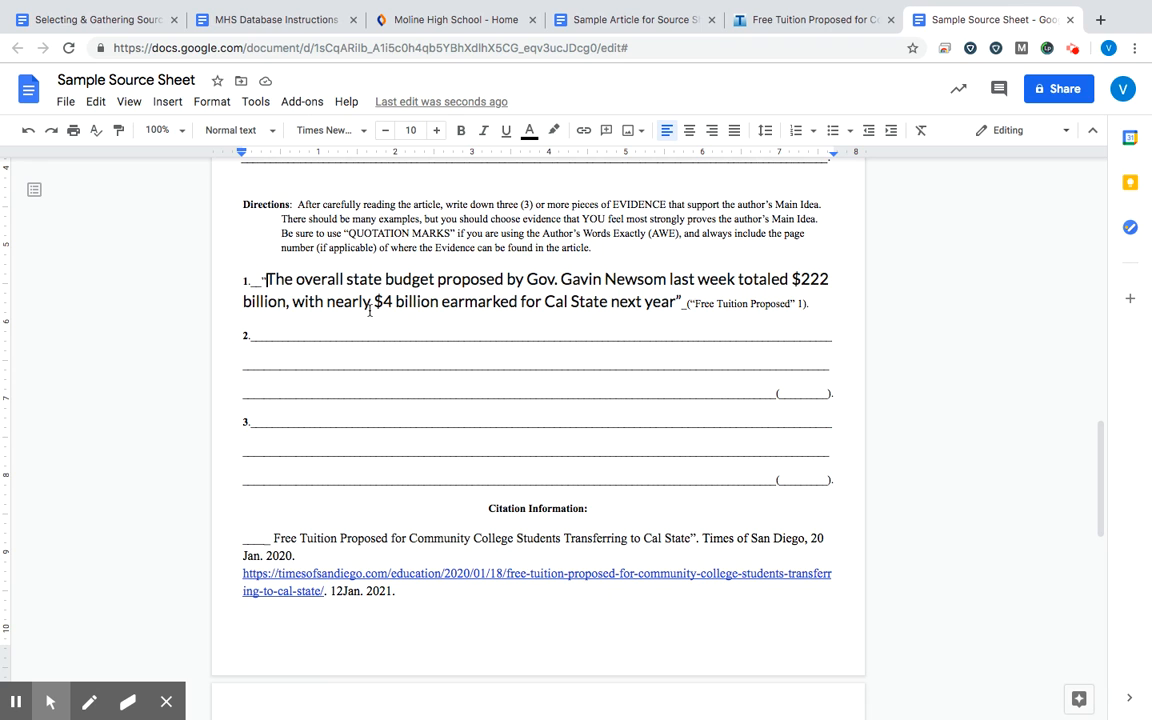
pyautogui.click(261, 281)
pyautogui.write('Context,')
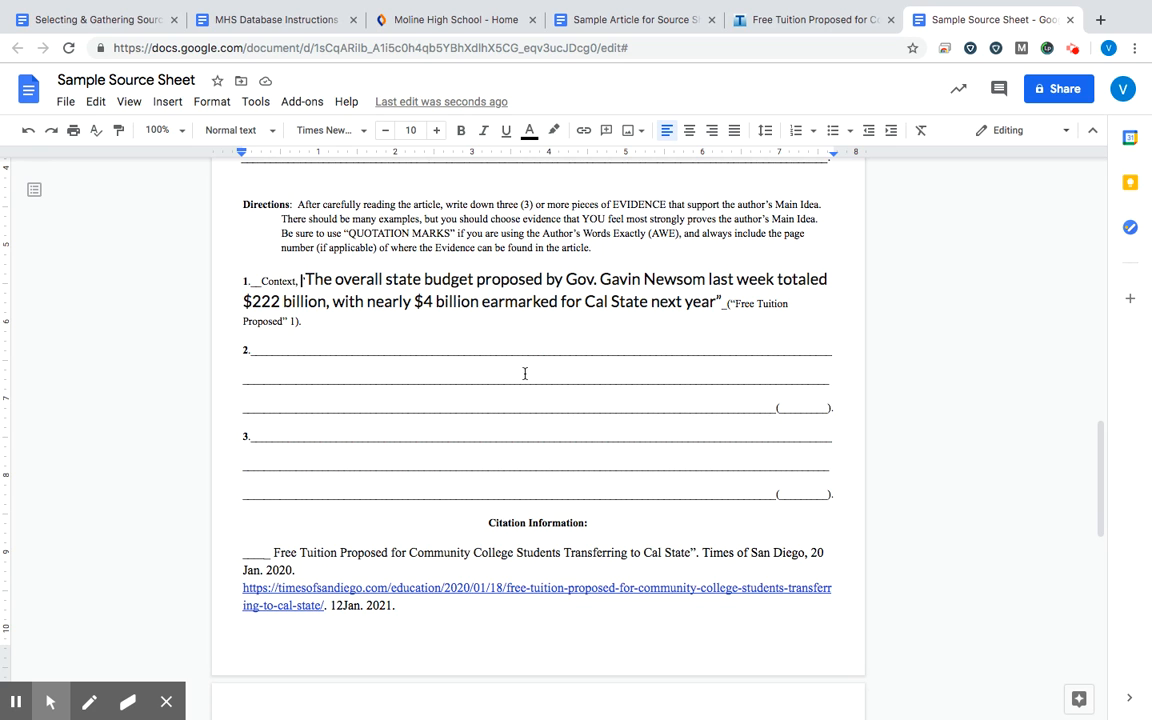
# Add the missing opening quotation mark before the article title in the Citation Information entry
pyautogui.scroll(-1, 470, 336)
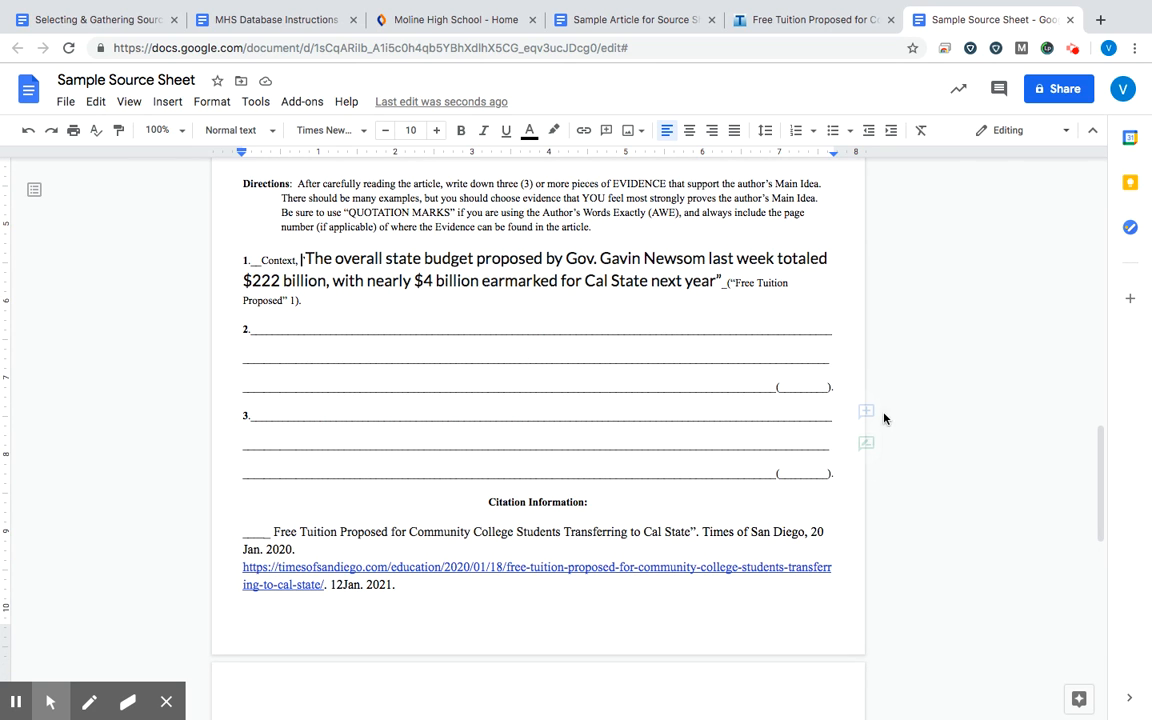
pyautogui.scroll(3, 884, 418)
pyautogui.scroll(2, 884, 418)
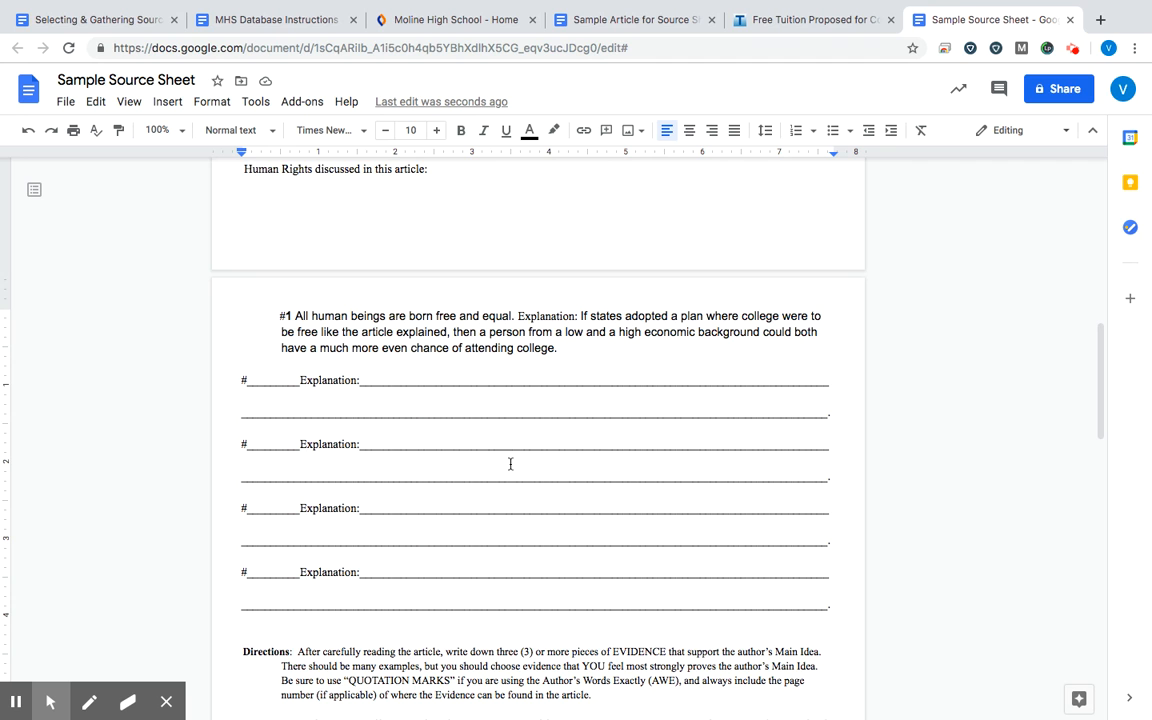
pyautogui.scroll(-3, 630, 588)
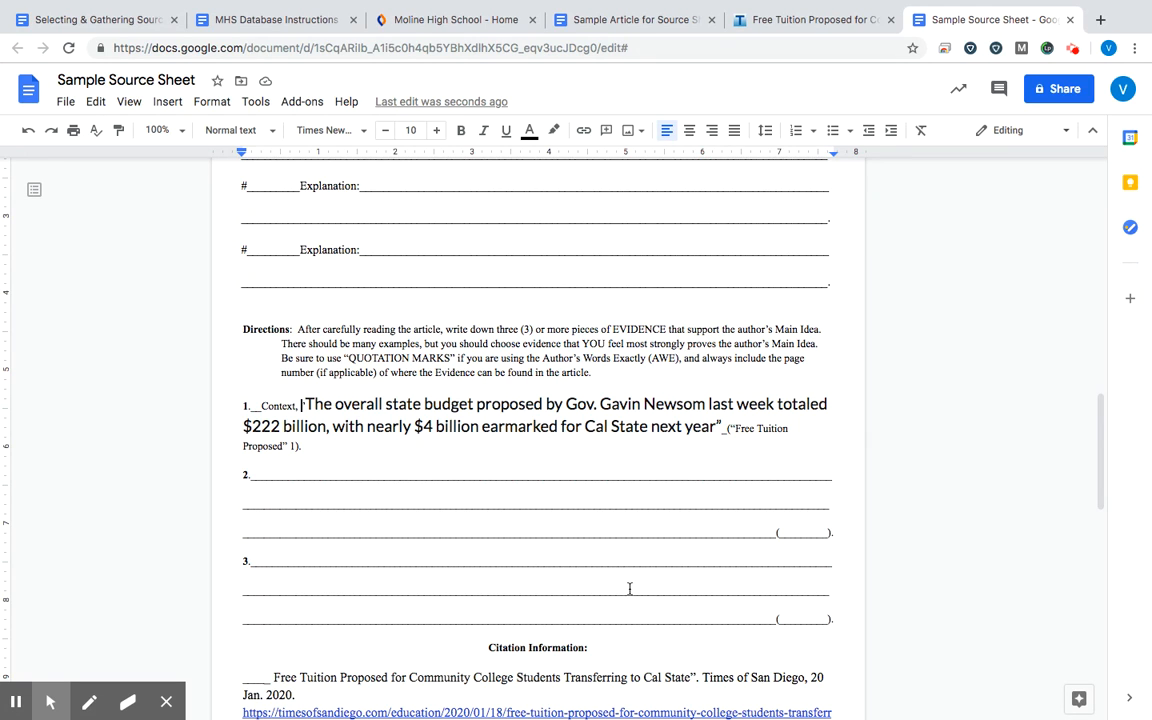
pyautogui.scroll(-1, 629, 588)
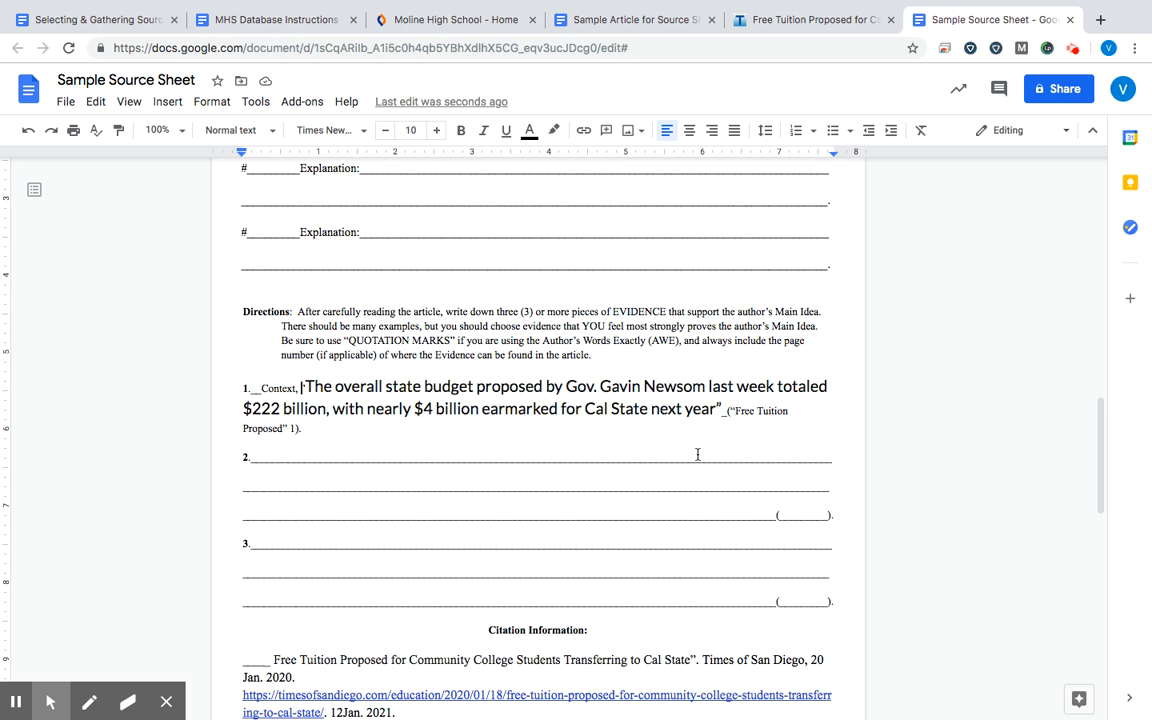
pyautogui.scroll(-5, 575, 490)
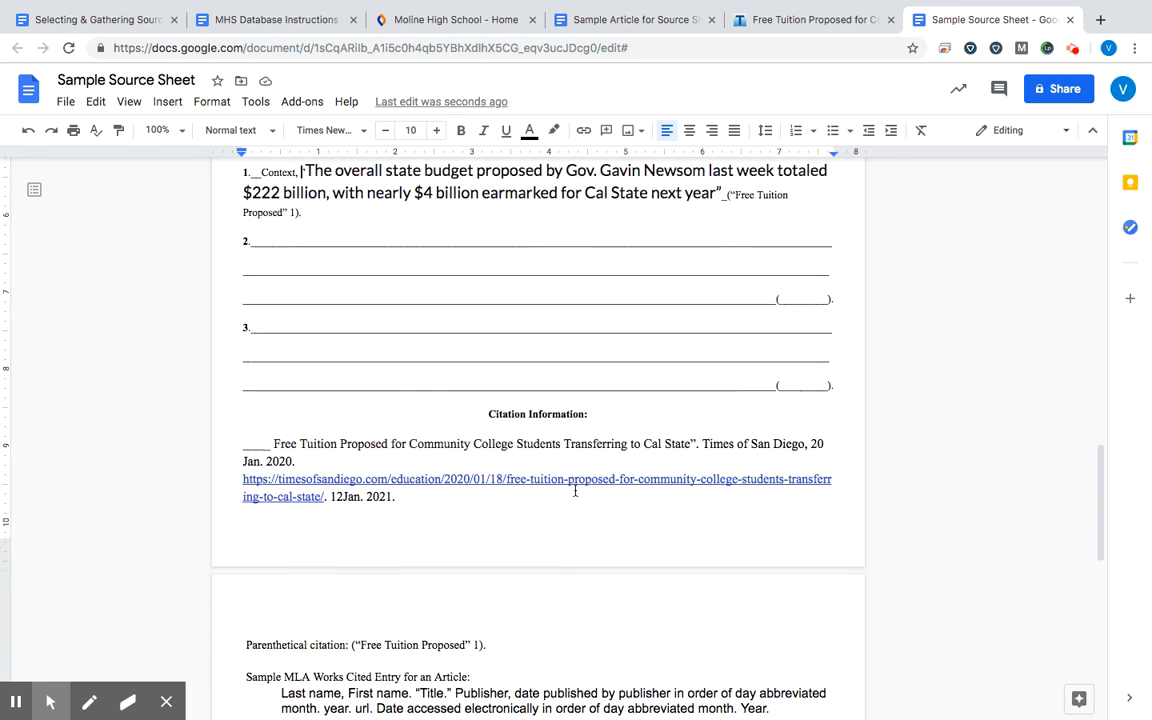
pyautogui.scroll(-1, 575, 490)
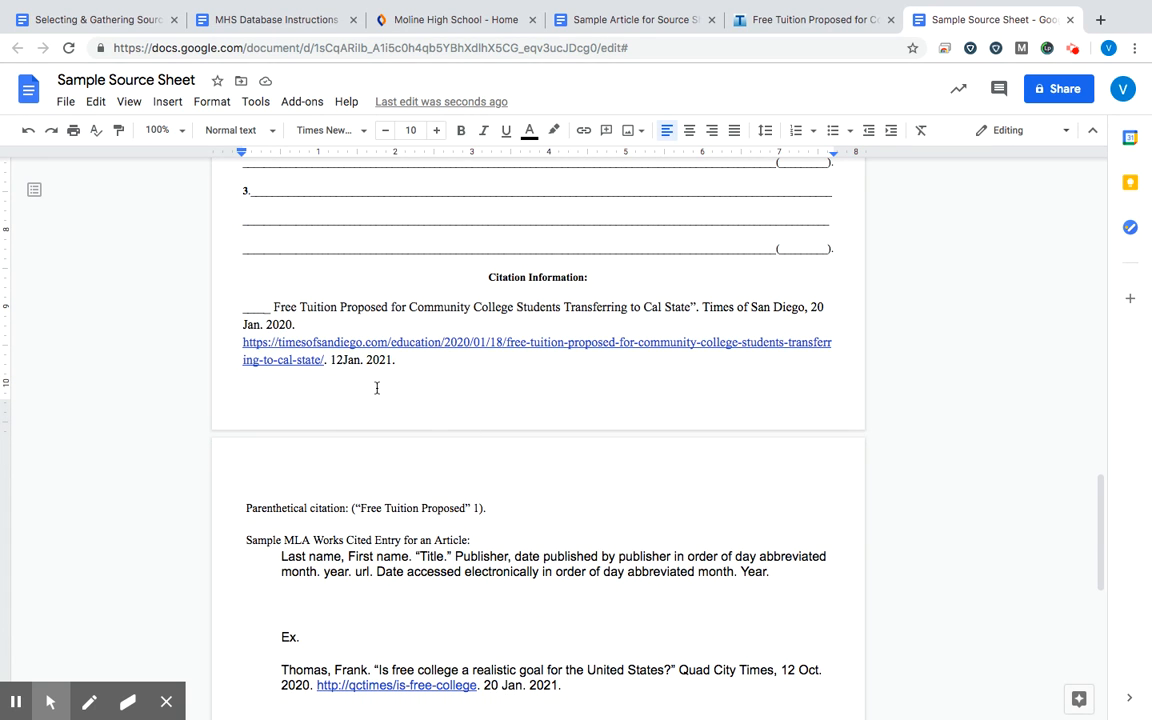
pyautogui.click(273, 306)
pyautogui.write('"')
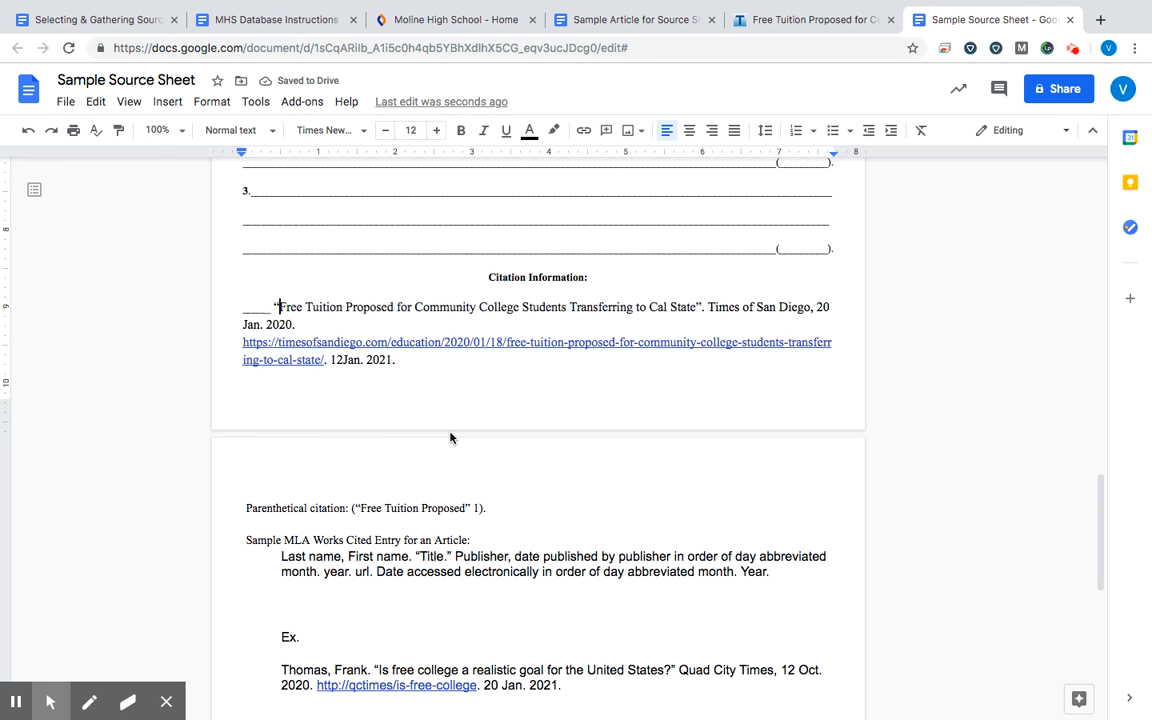
# Compare the article details on the first page with the Citation Information entry and the sample MLA works cited format
pyautogui.scroll(15, 450, 437)
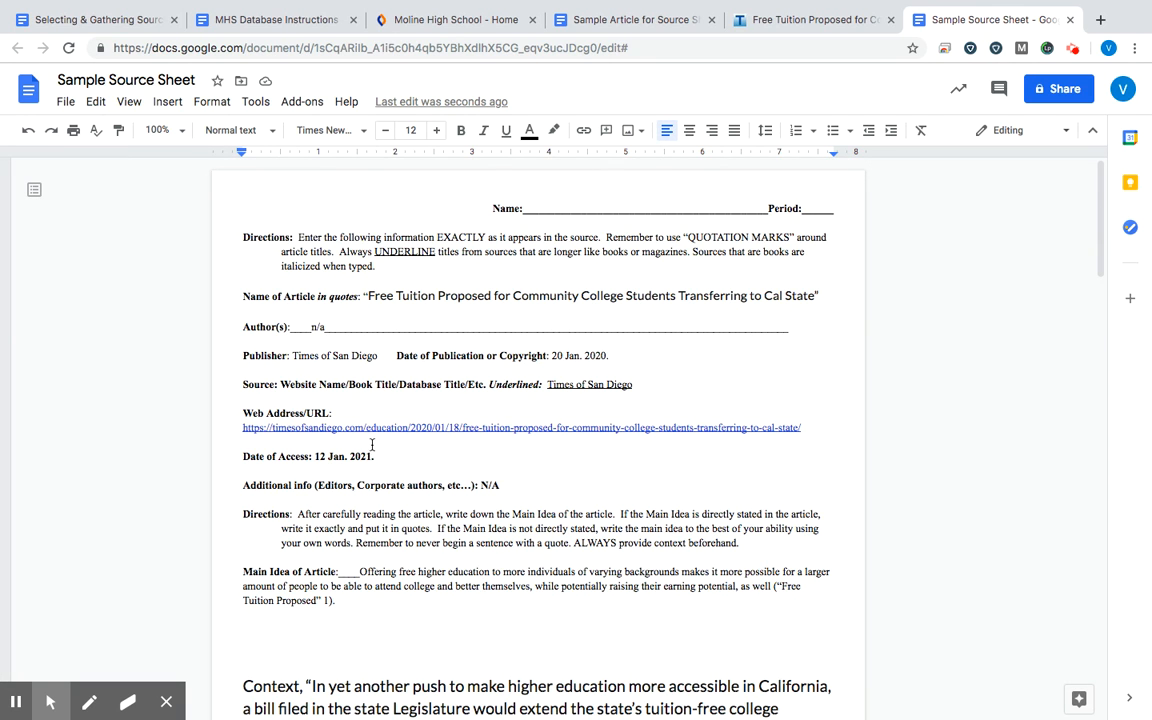
pyautogui.scroll(-15, 373, 443)
pyautogui.scroll(-3, 372, 444)
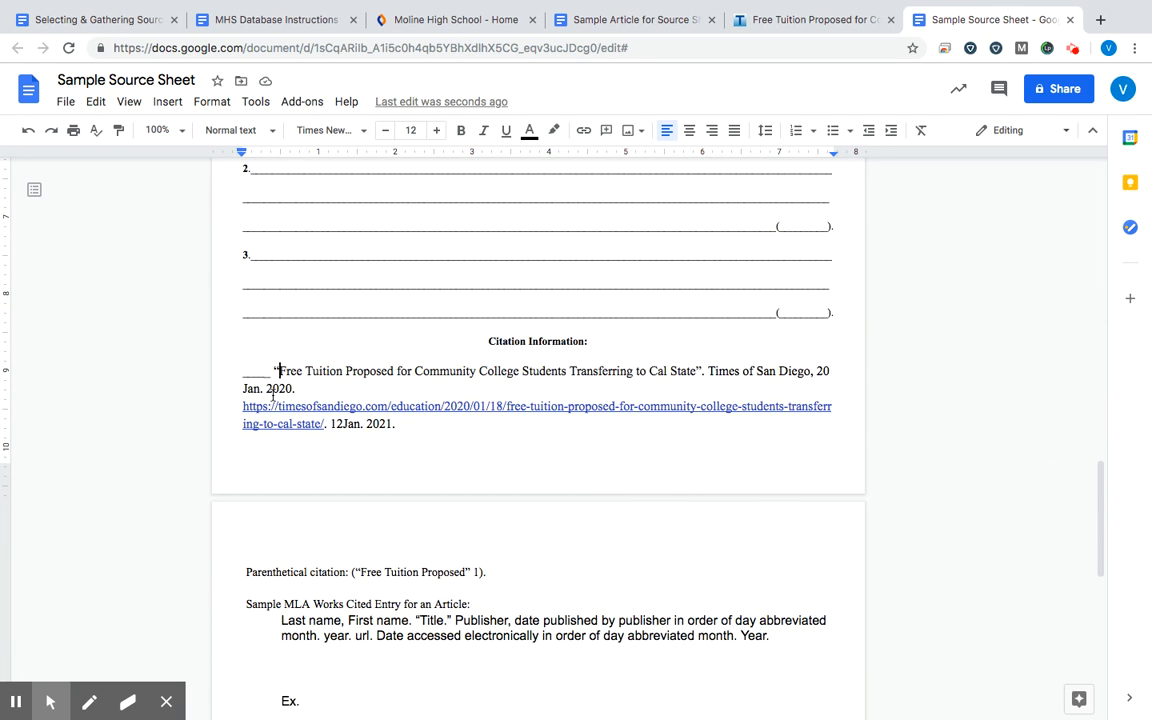
pyautogui.scroll(15, 337, 483)
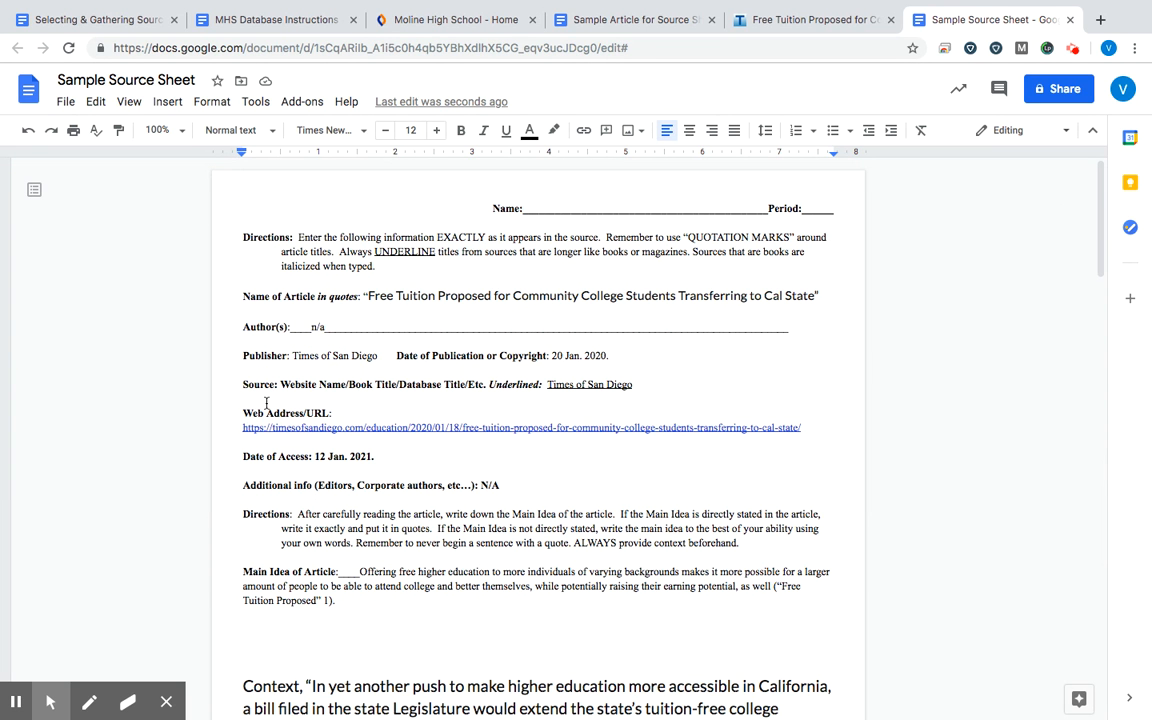
pyautogui.scroll(-20, 380, 413)
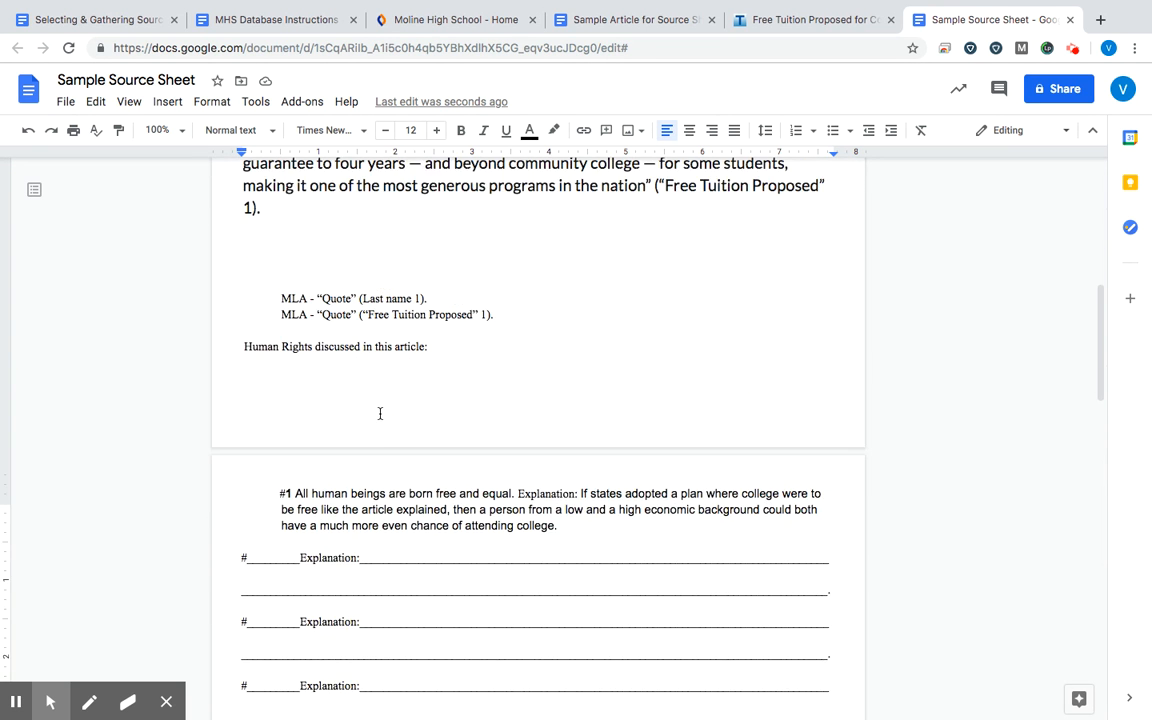
pyautogui.scroll(1, 380, 413)
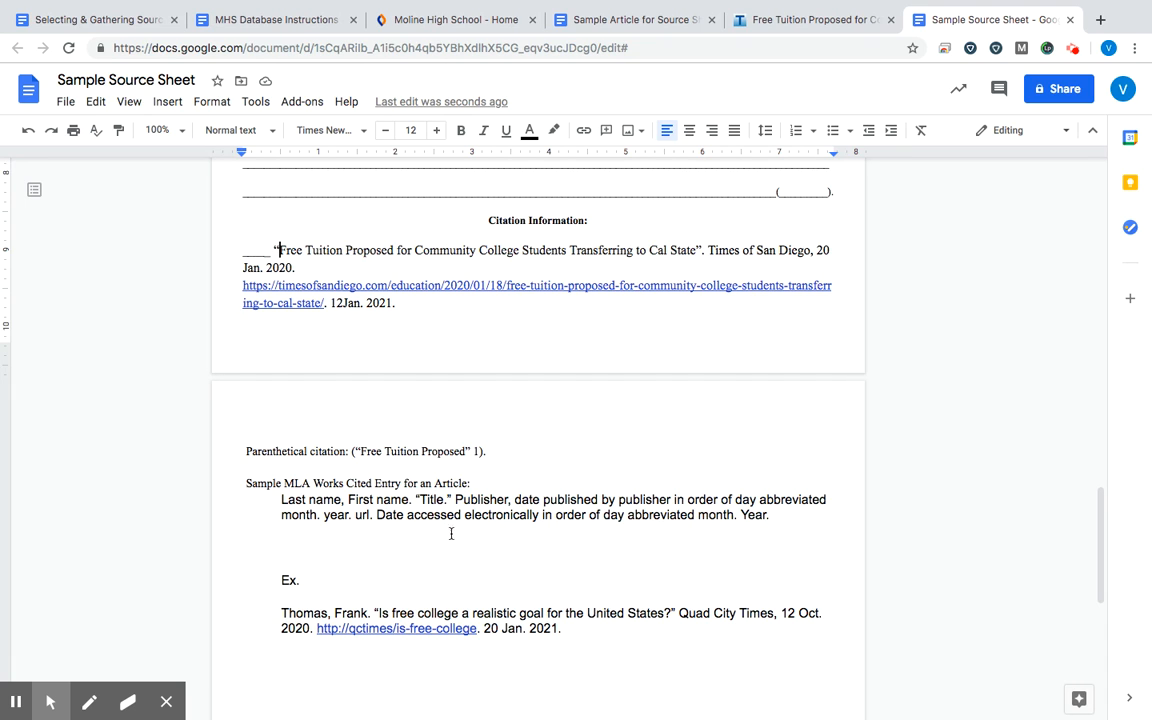
pyautogui.scroll(10, 490, 512)
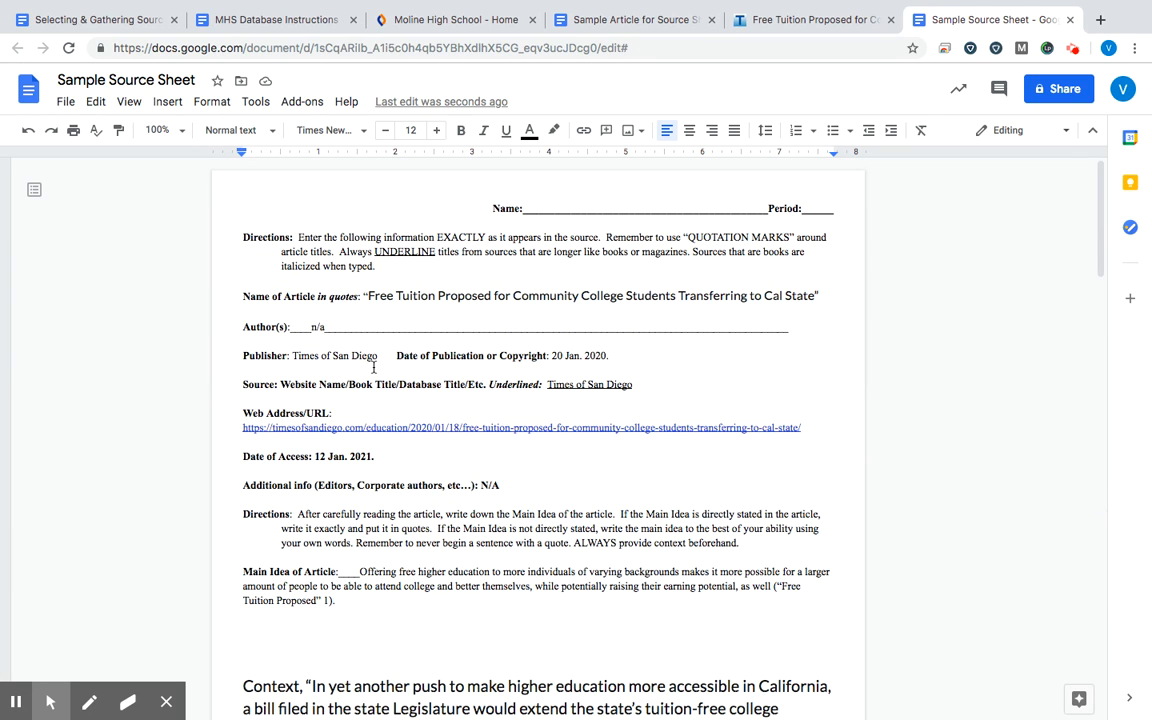
# In the Citation Information entry, move the period inside the quotation mark after "Cal State" and add the missing space in "12 Jan. 2021."
pyautogui.scroll(-15, 373, 367)
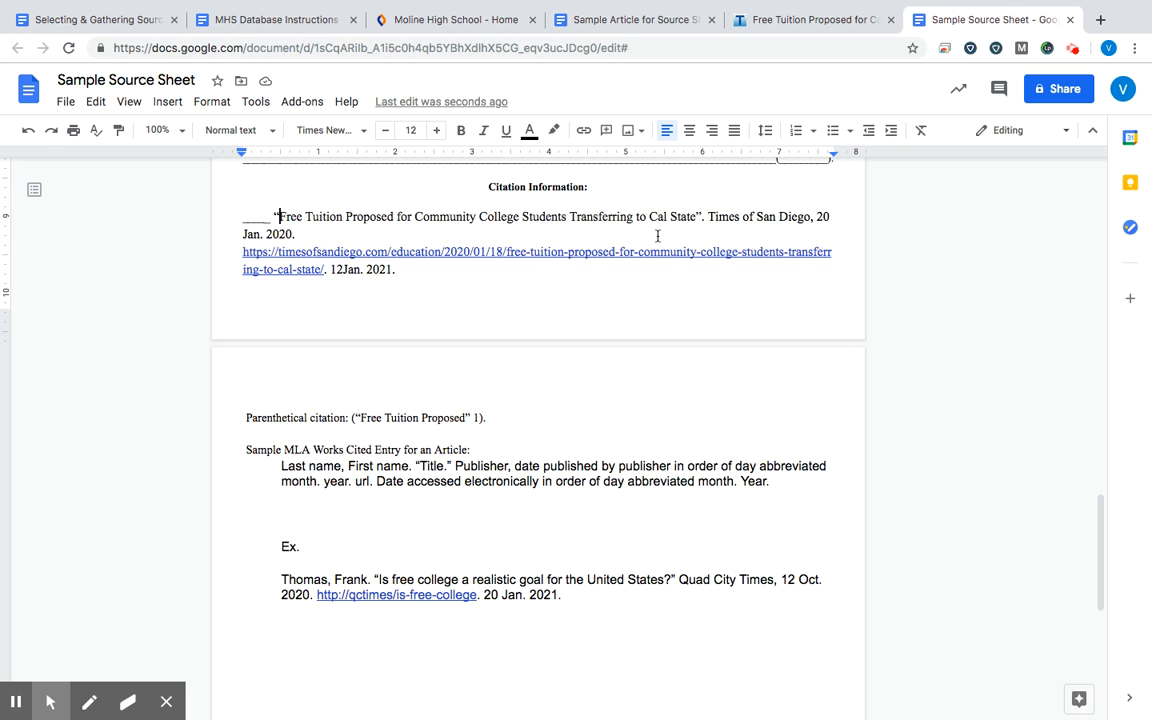
pyautogui.click(704, 217)
pyautogui.press('BackSpace')
pyautogui.write('.')
pyautogui.click(259, 236)
pyautogui.write('.')
pyautogui.click(340, 270)
pyautogui.scroll(3, 558, 509)
pyautogui.scroll(-4, 558, 509)
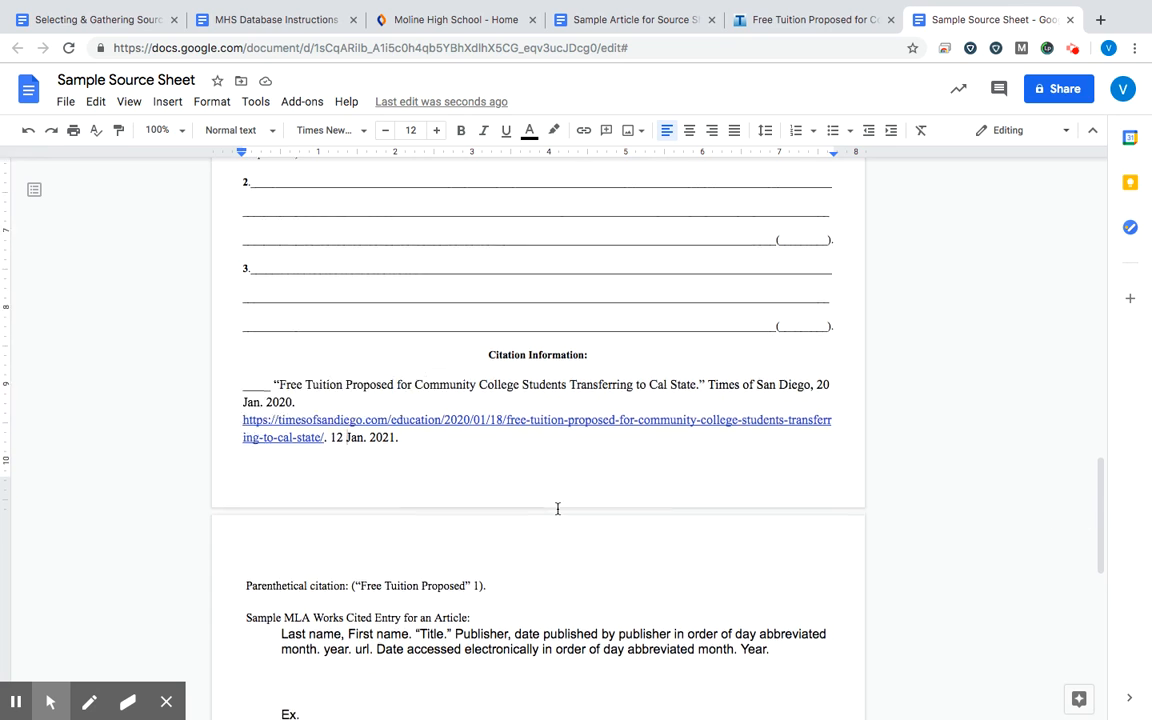
# Review the whole source sheet, from article details and main idea through human rights, evidence, Citation Information and the sample MLA entry
pyautogui.scroll(15, 558, 509)
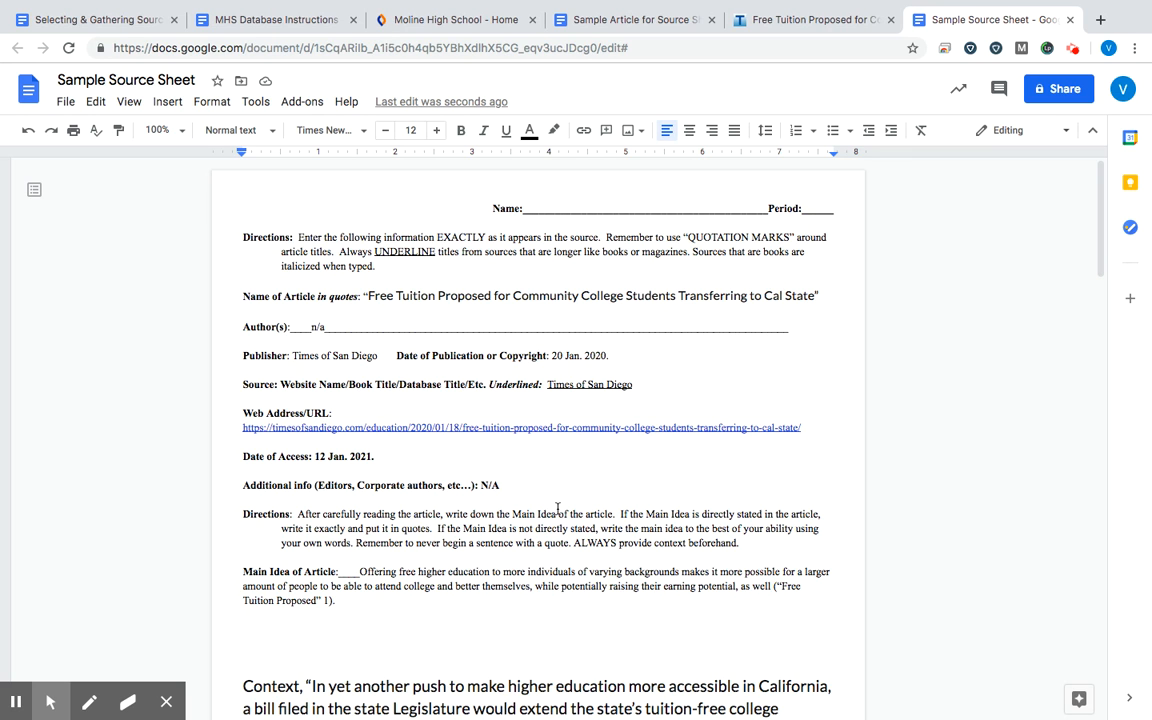
pyautogui.scroll(-1, 558, 509)
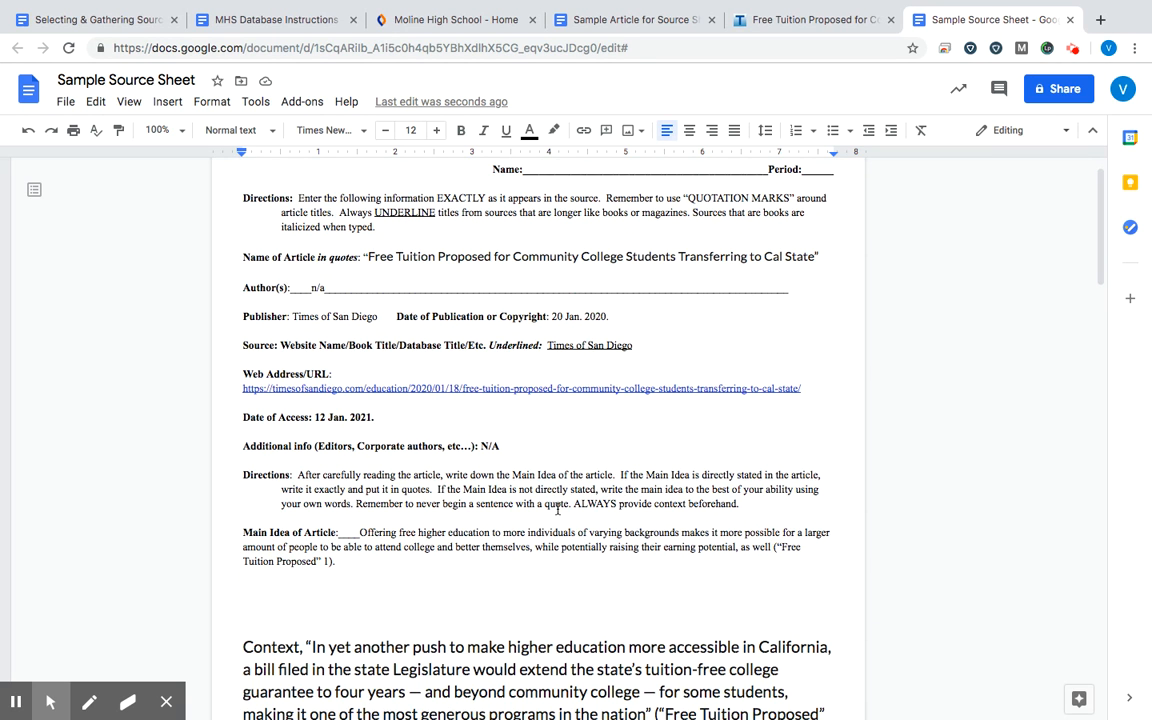
pyautogui.scroll(-2, 558, 507)
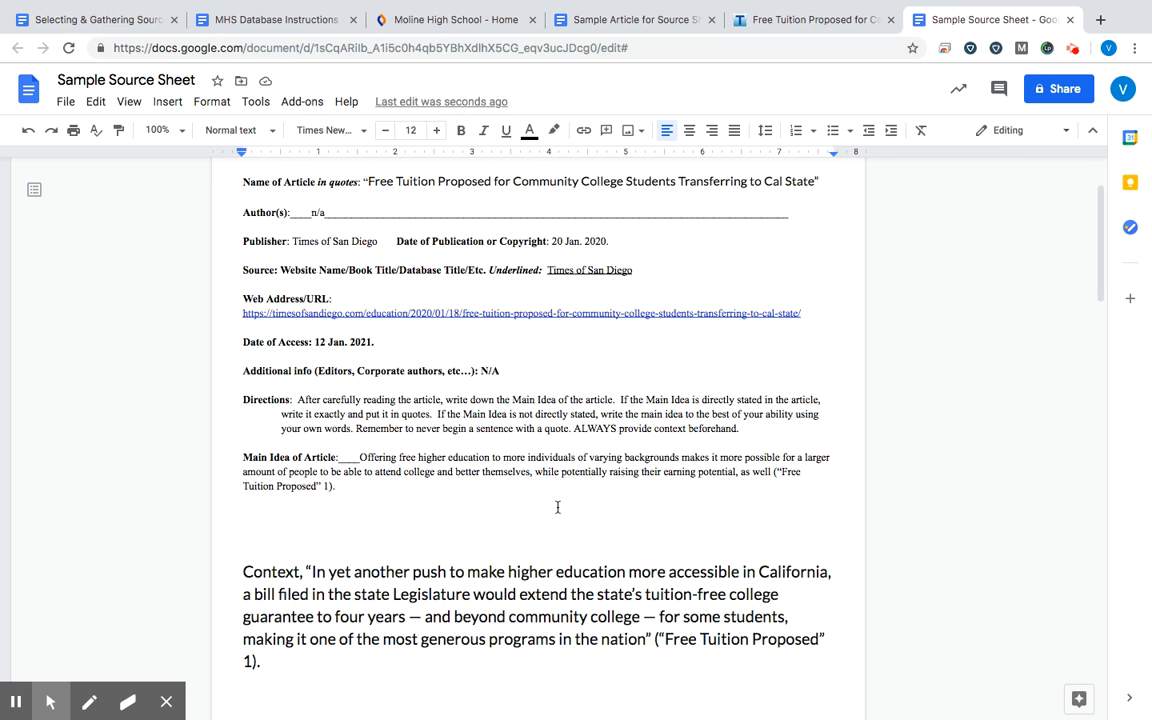
pyautogui.scroll(3, 558, 507)
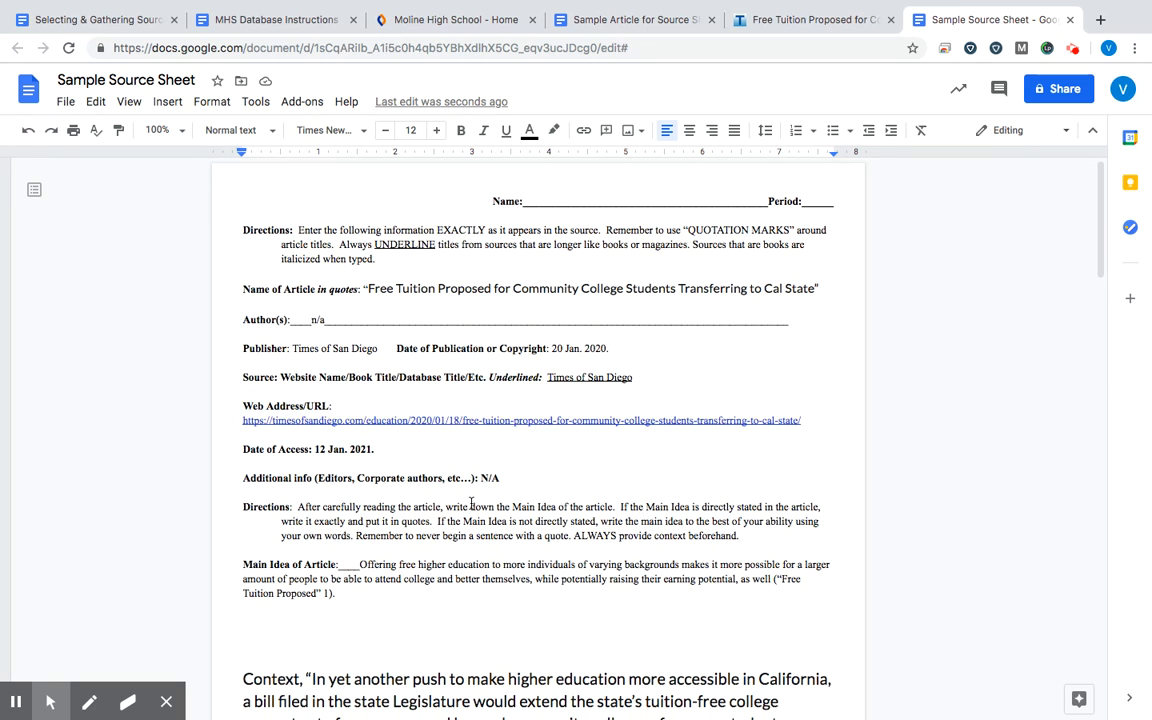
pyautogui.scroll(-6, 471, 501)
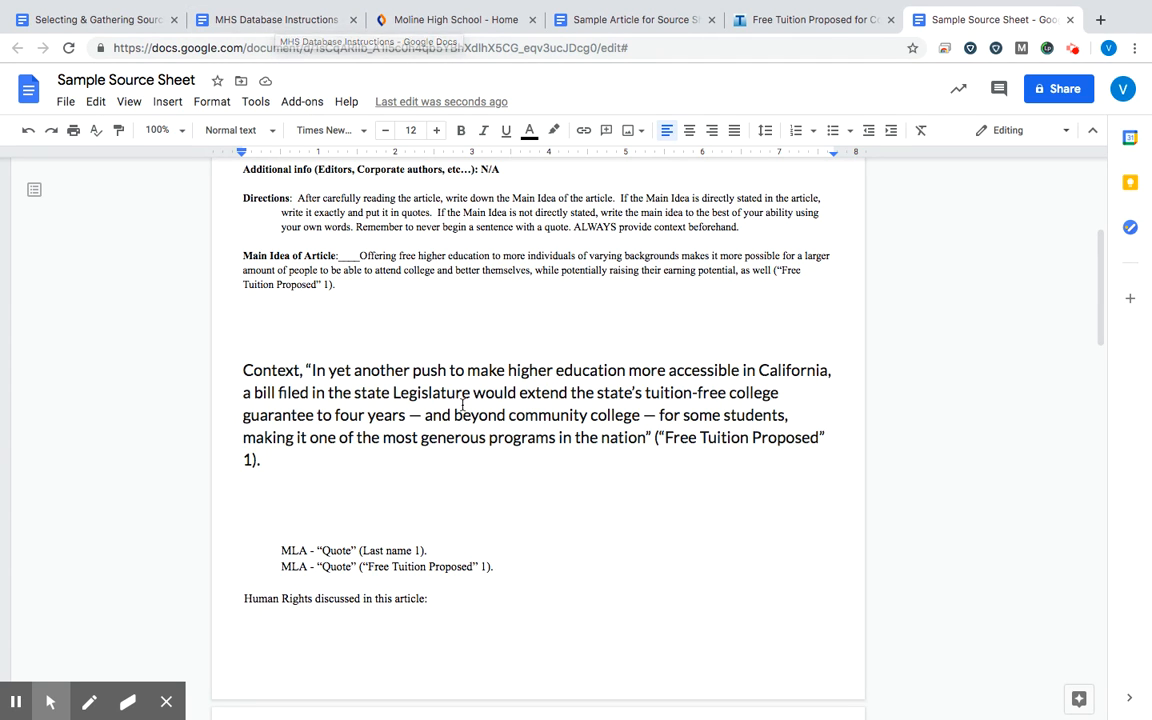
pyautogui.scroll(1, 470, 306)
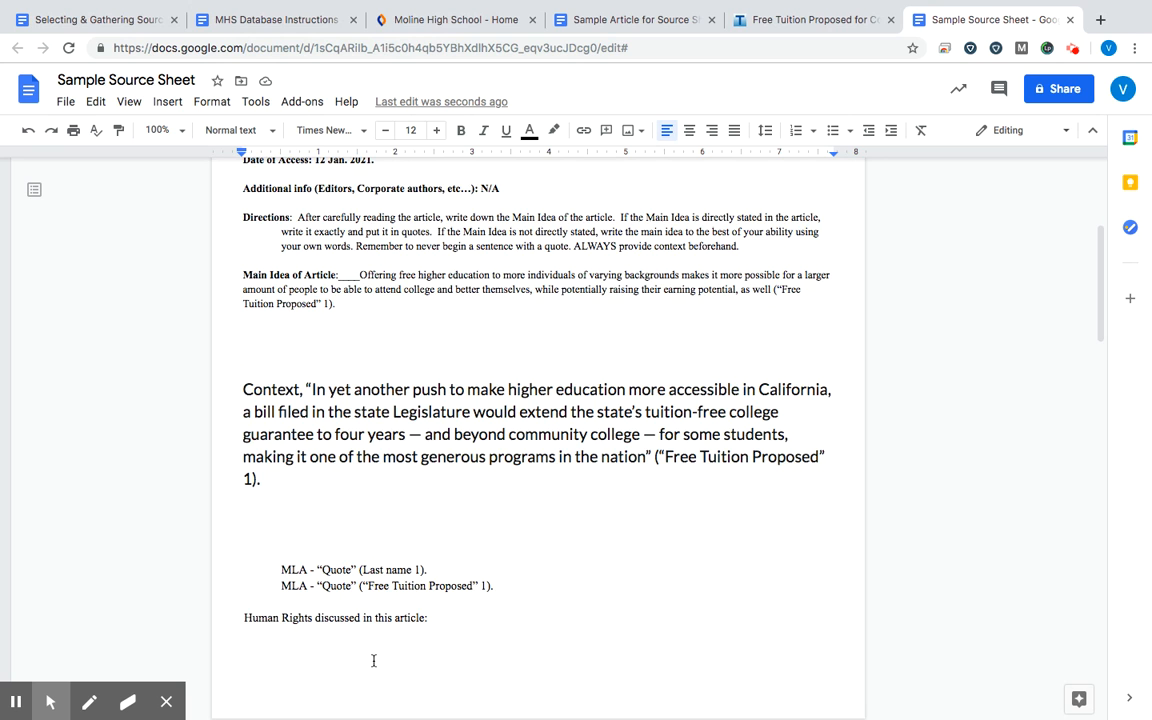
pyautogui.scroll(-4, 373, 661)
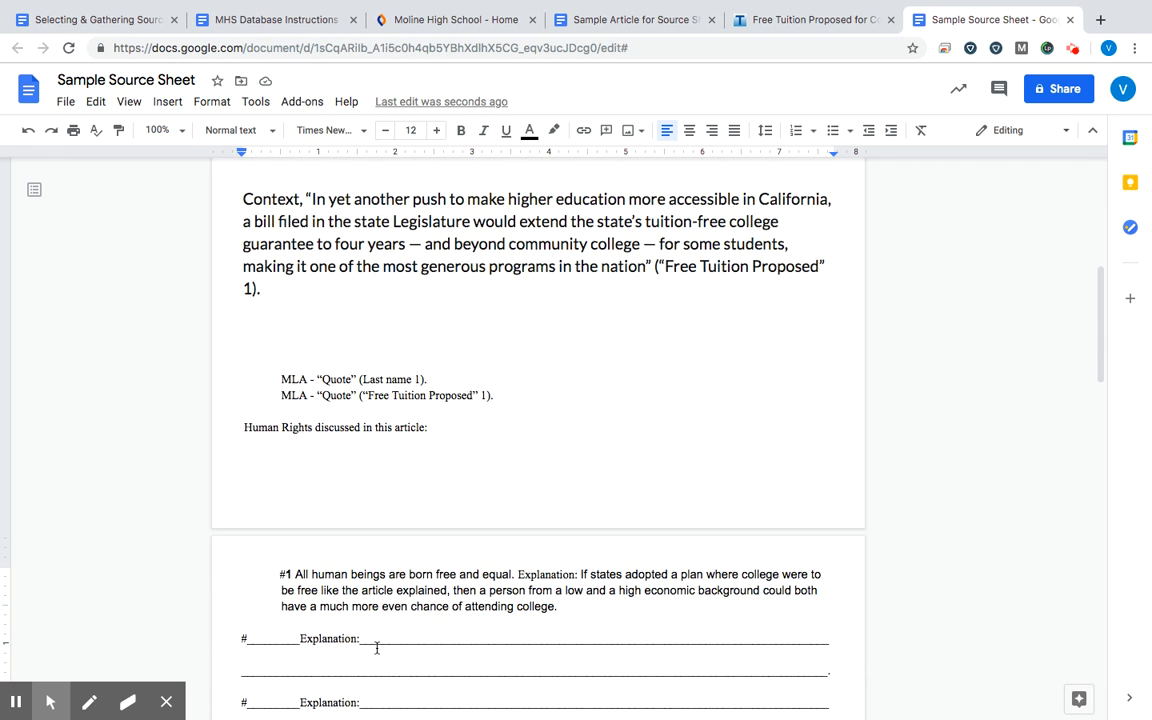
pyautogui.scroll(-4, 375, 646)
pyautogui.scroll(-5, 377, 648)
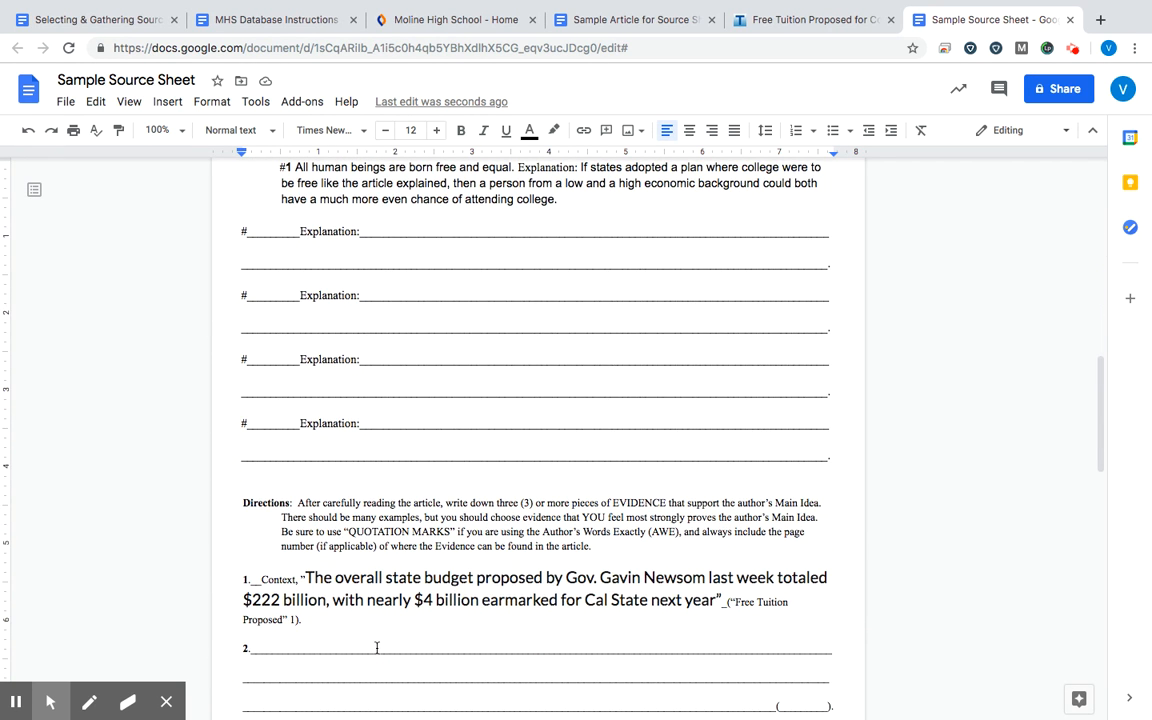
pyautogui.scroll(-3, 377, 648)
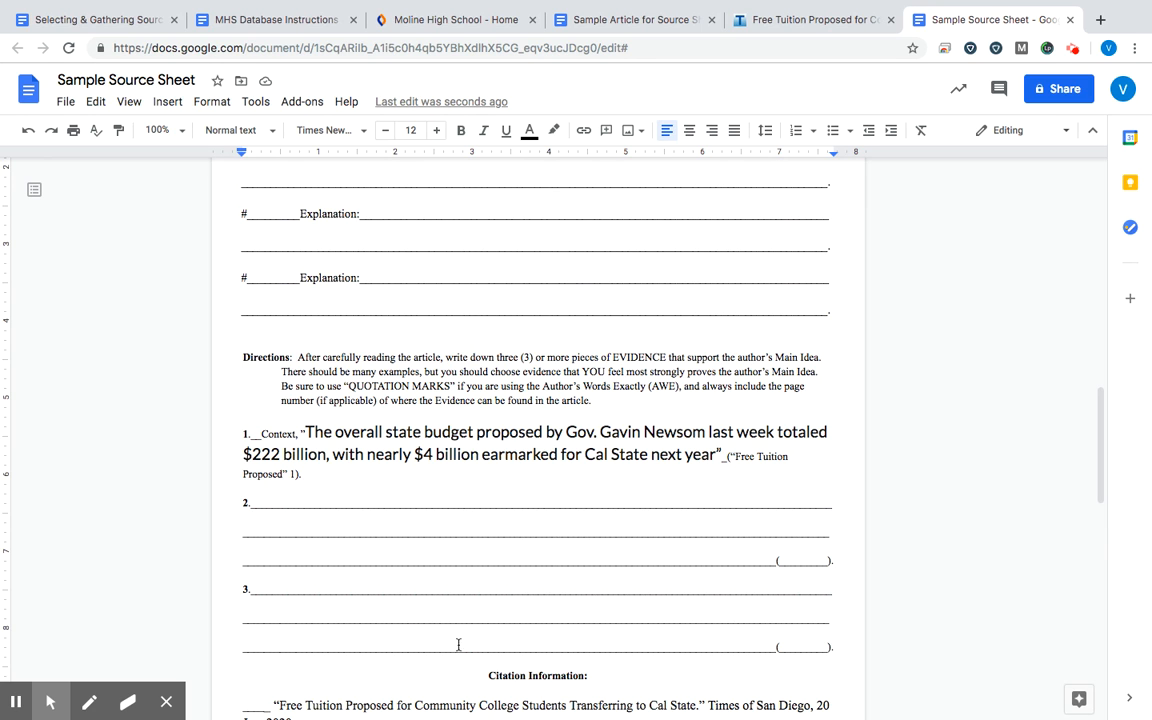
pyautogui.scroll(-4, 463, 660)
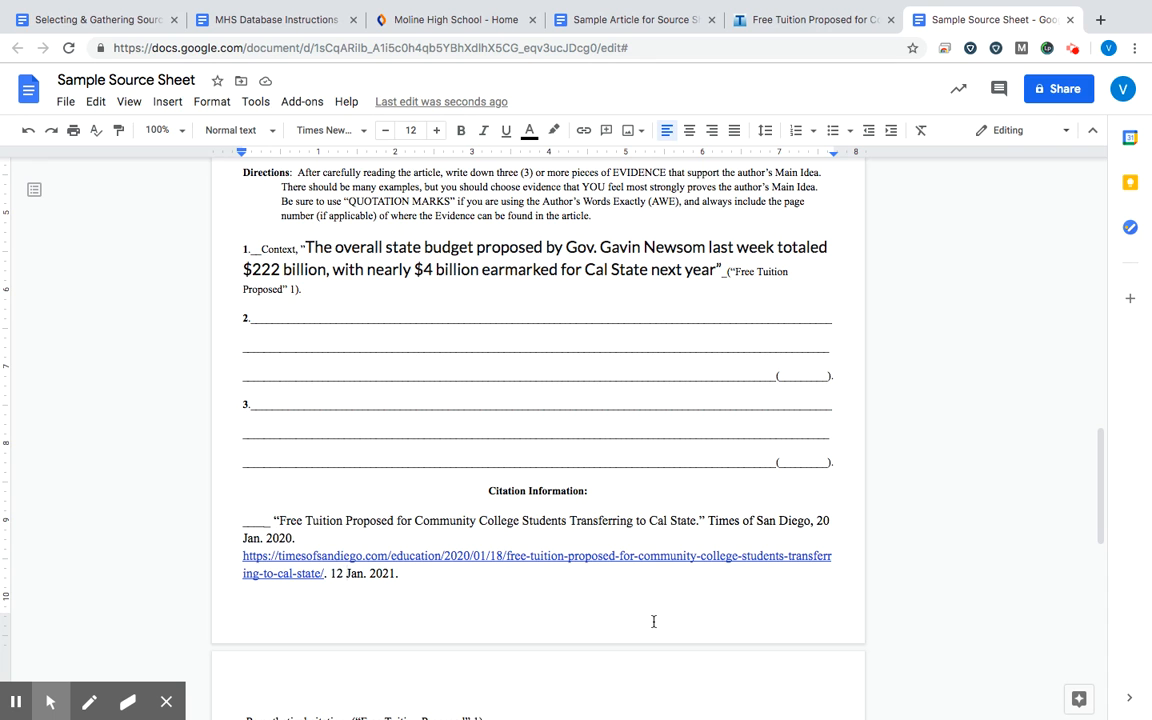
pyautogui.scroll(-2, 468, 594)
pyautogui.scroll(-1, 468, 594)
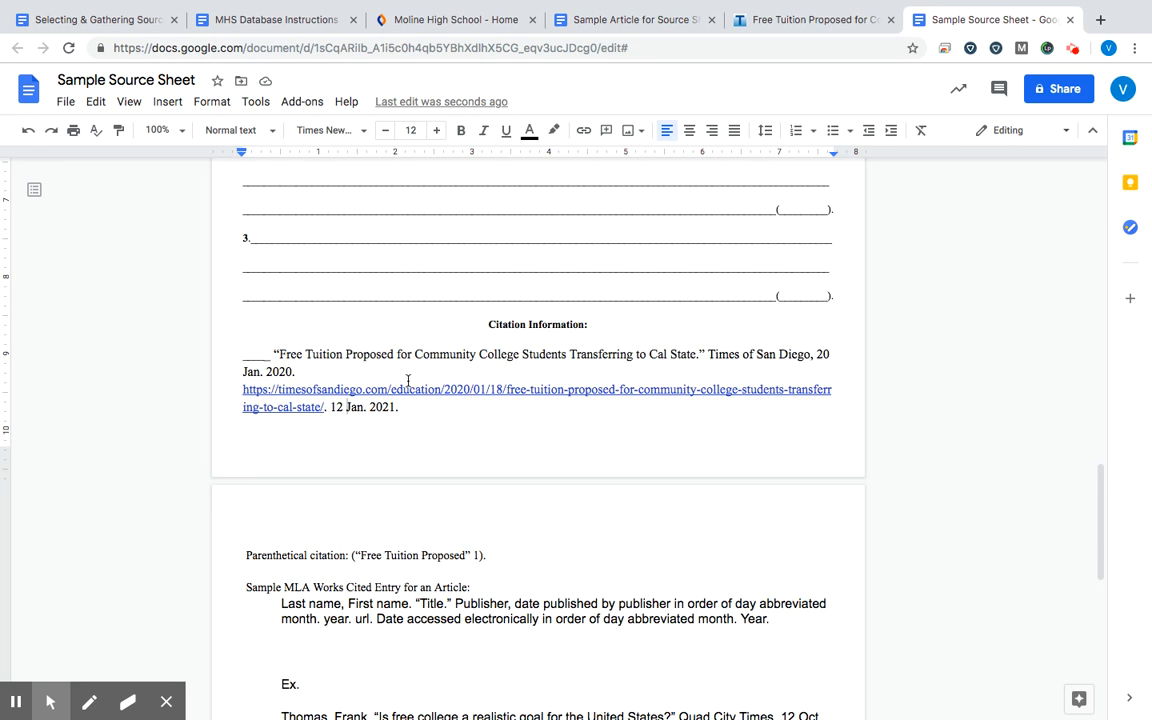
pyautogui.scroll(-2, 408, 380)
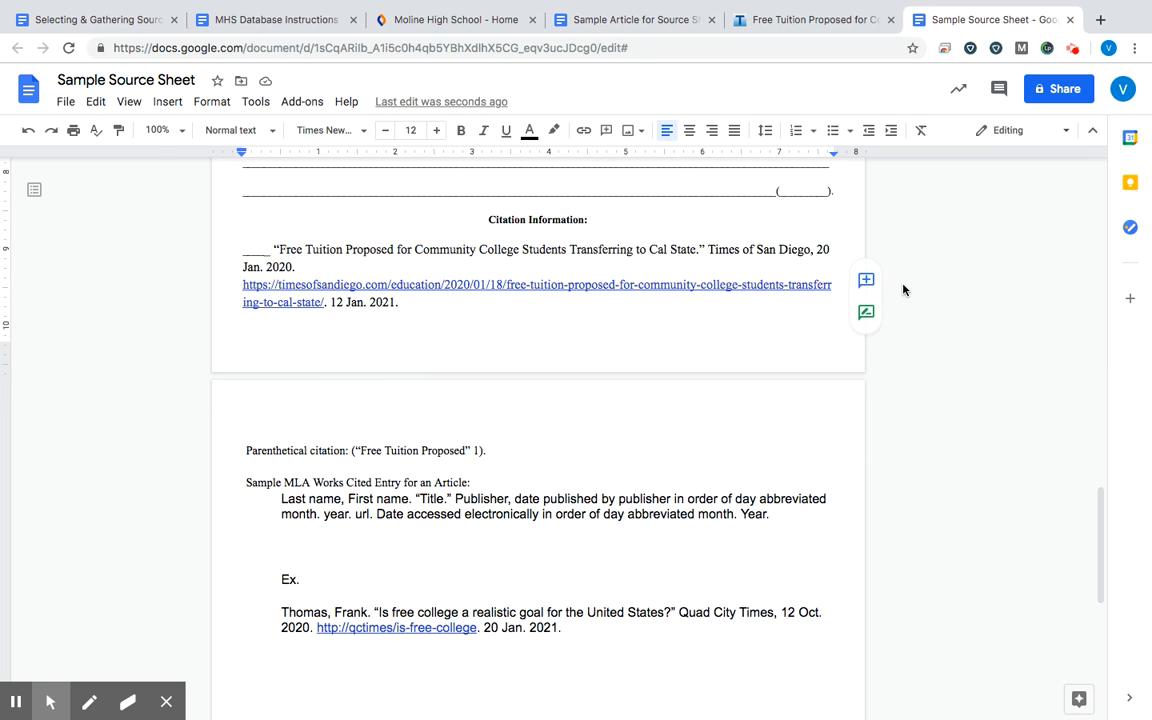
pyautogui.scroll(15, 903, 290)
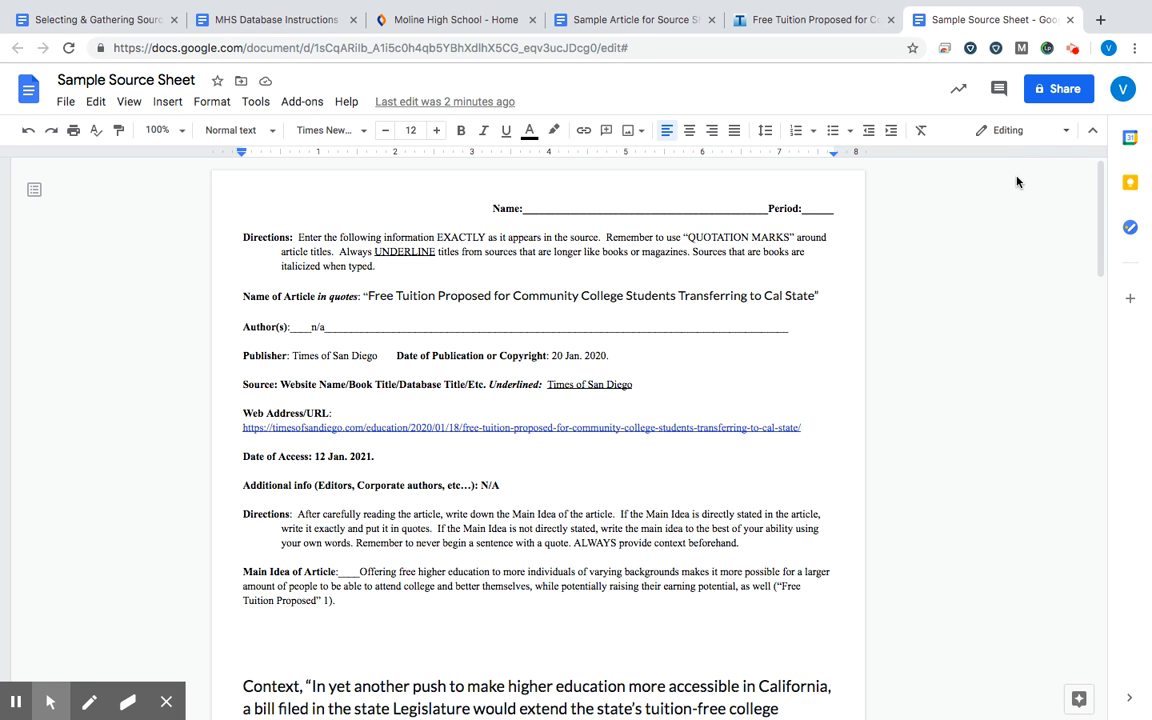
pyautogui.click(1072, 50)
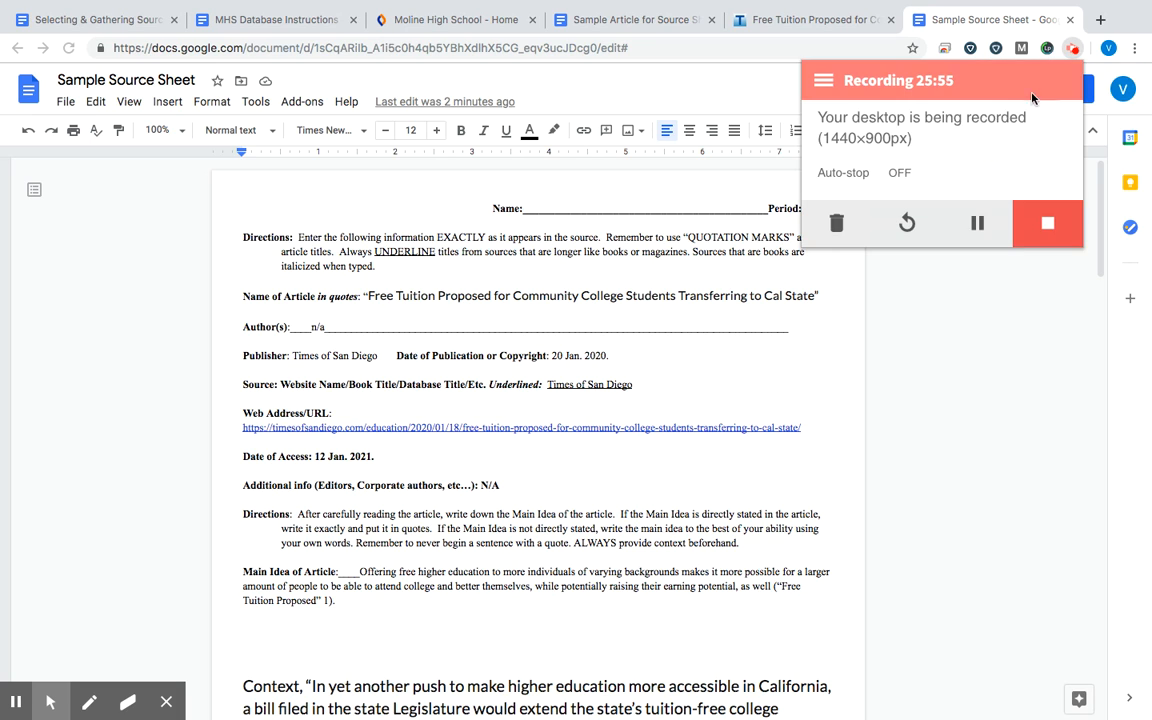